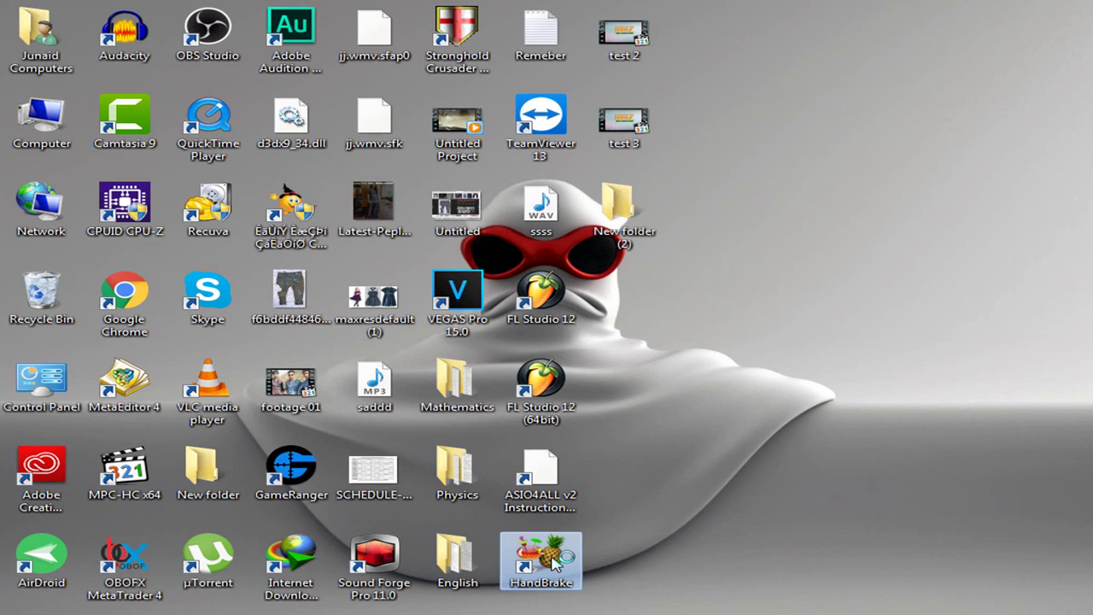
Step: Launch HandBrake and browse for a single video file as the source in the Desktop's New folder (2)
double_click(554, 556)
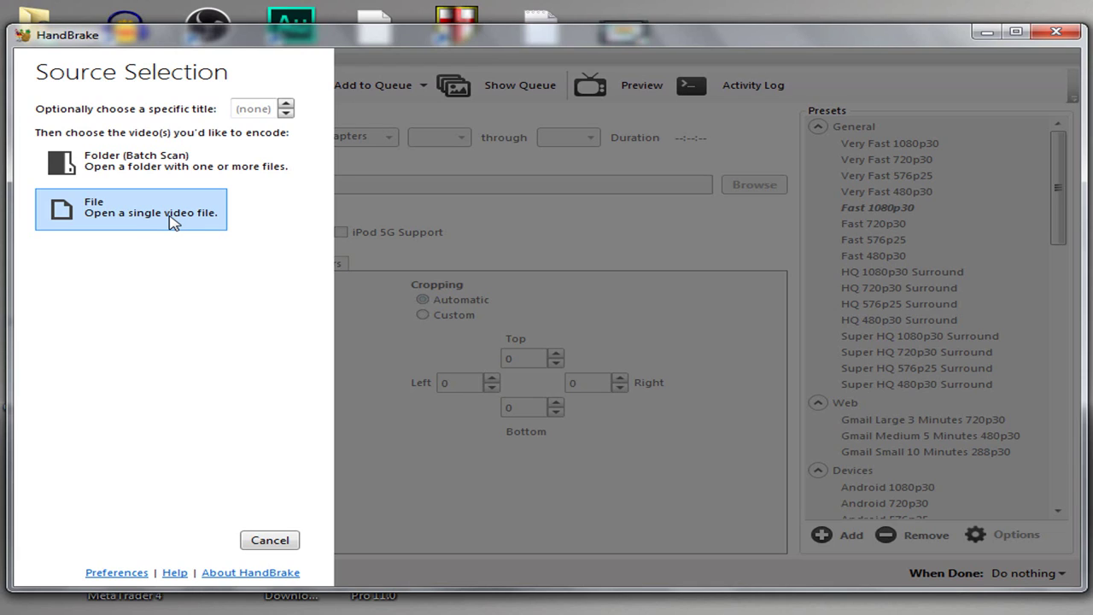
click(129, 220)
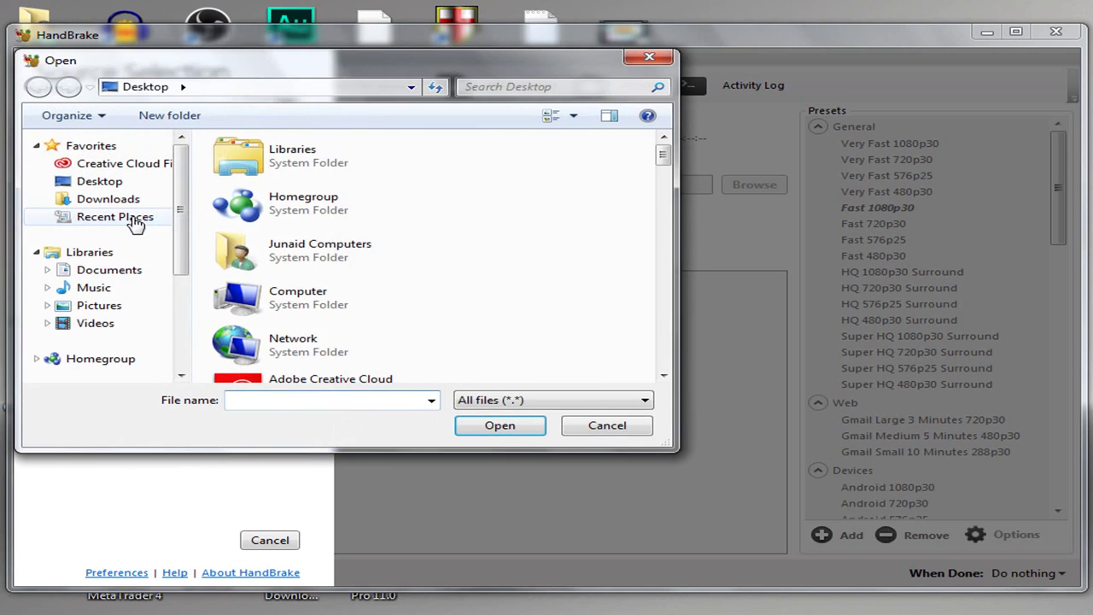
scroll(537, 268, down, 5)
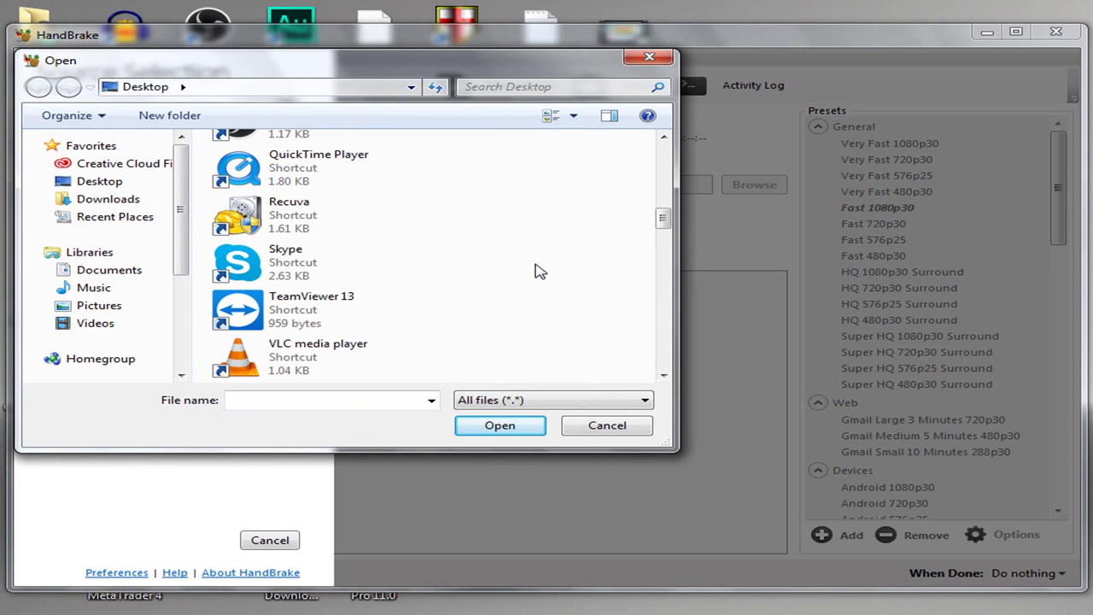
scroll(537, 269, up, 3)
double_click(317, 256)
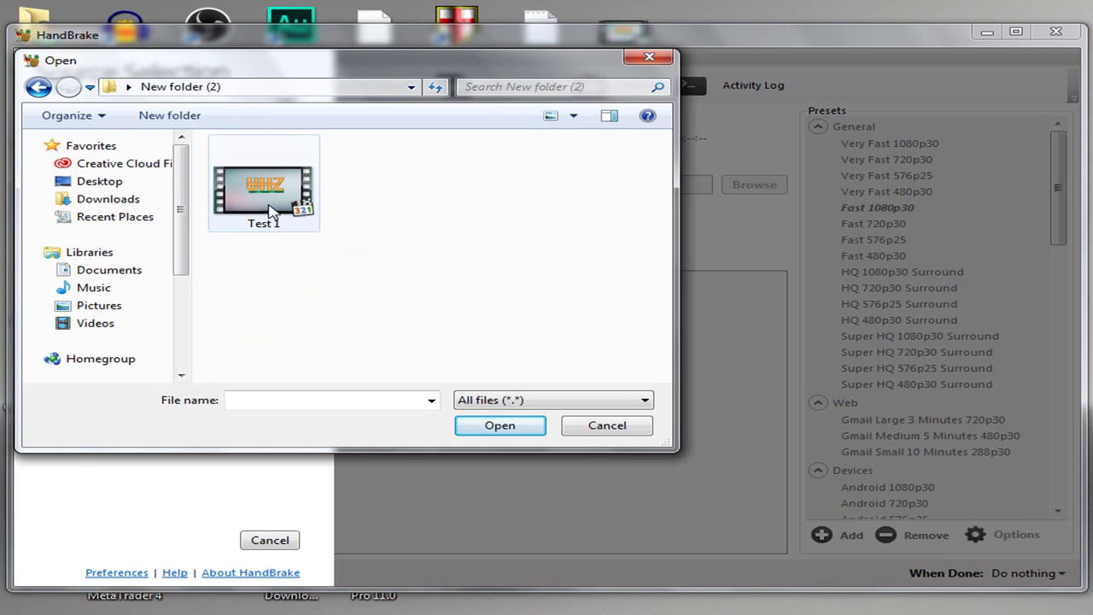
Step: Check the file size of the Test 1 video in its file properties
click(266, 213)
right_click(267, 208)
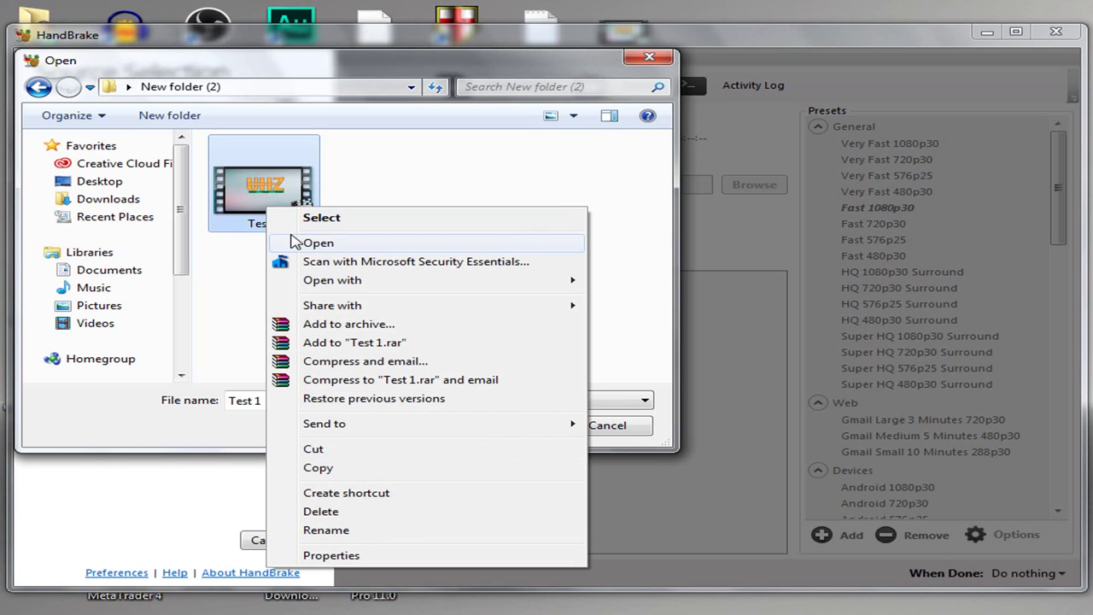
click(347, 556)
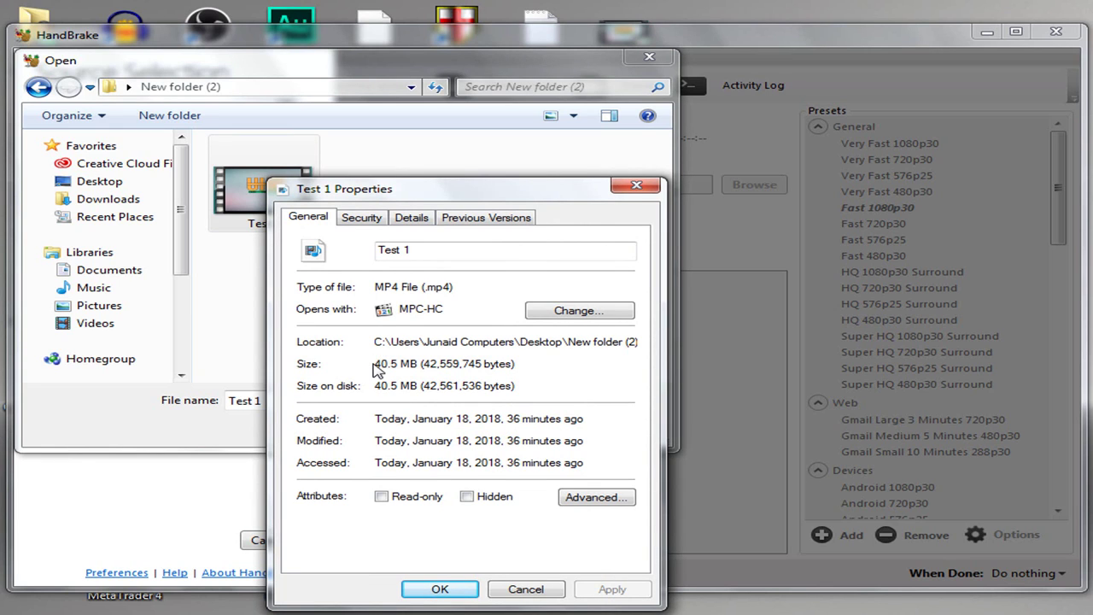
drag(375, 366, 416, 365)
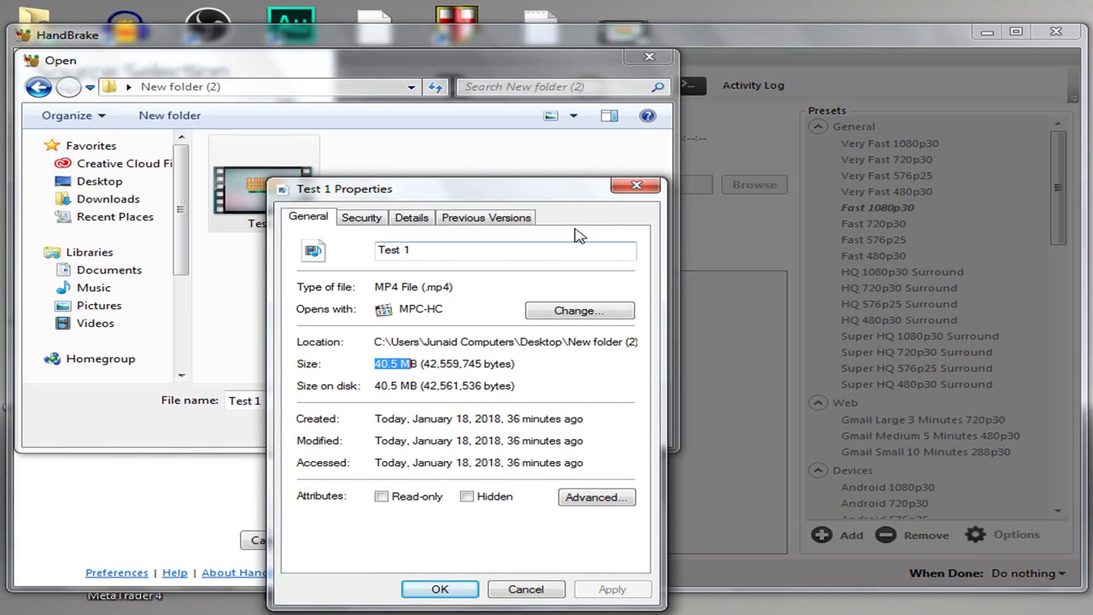
click(639, 187)
right_click(261, 218)
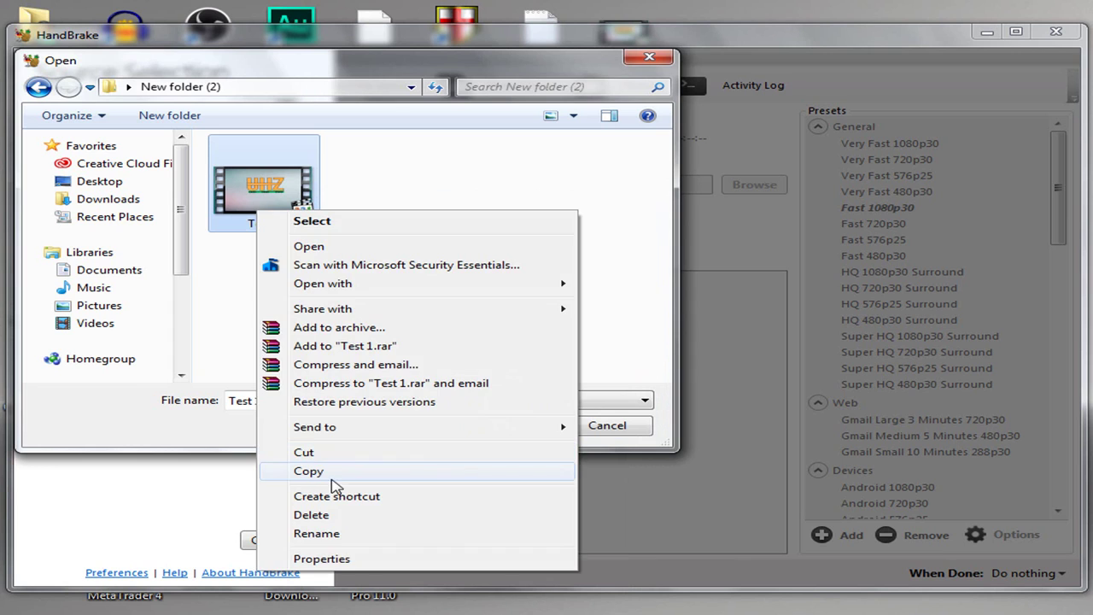
click(336, 556)
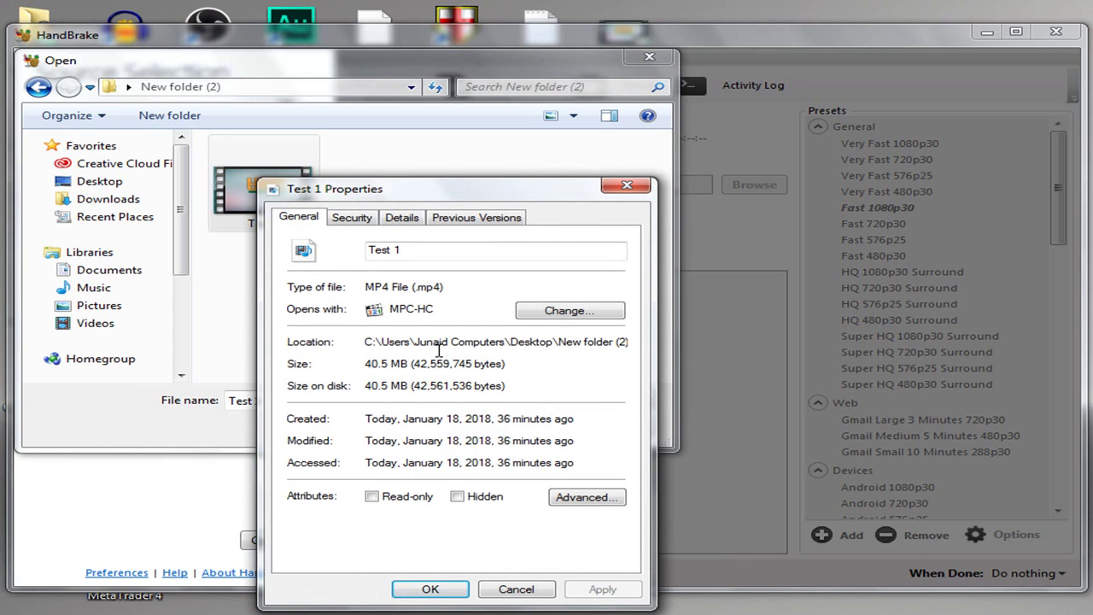
click(617, 188)
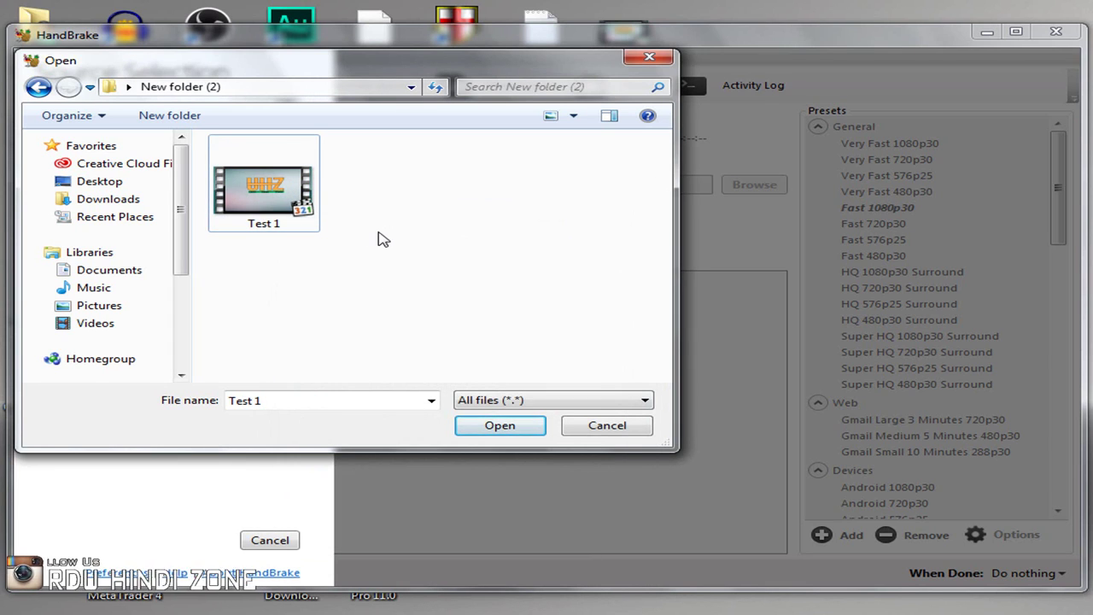
Step: Load the Test 1 video as the encoding source
click(300, 215)
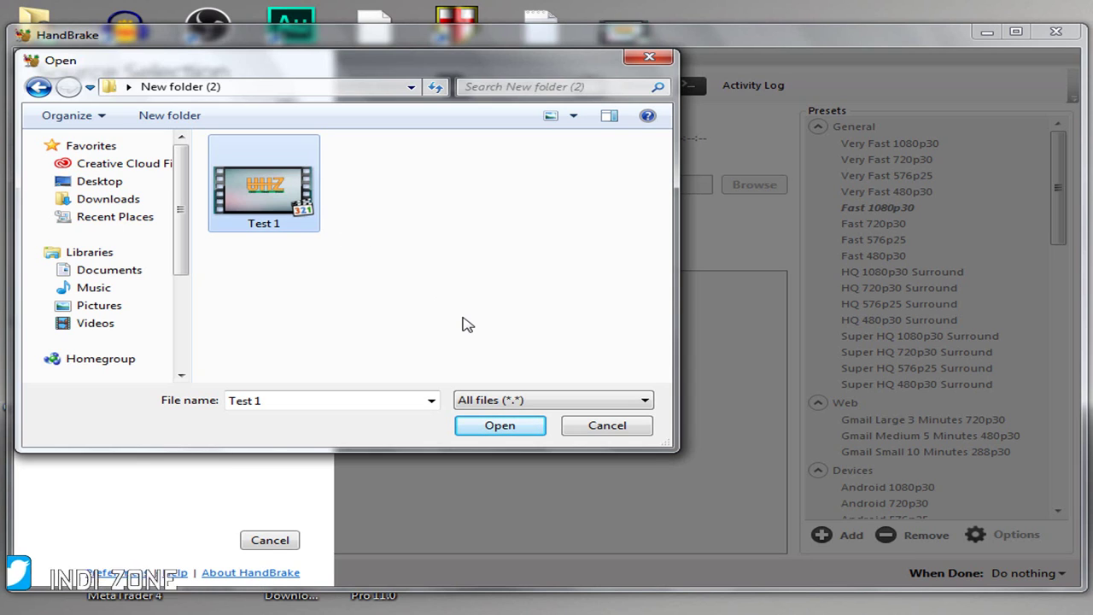
click(499, 426)
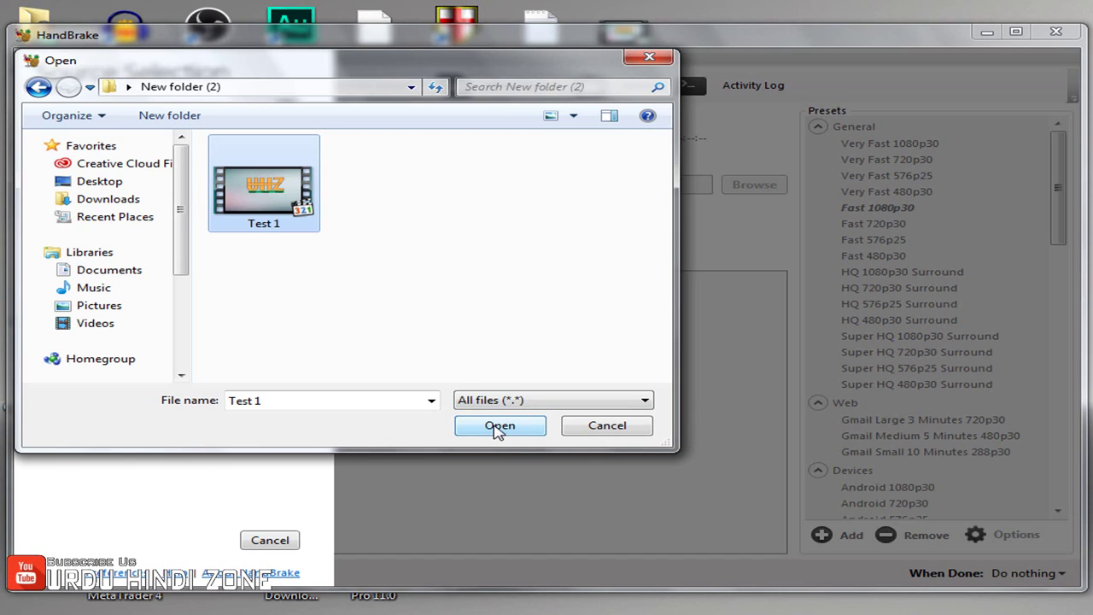
click(502, 429)
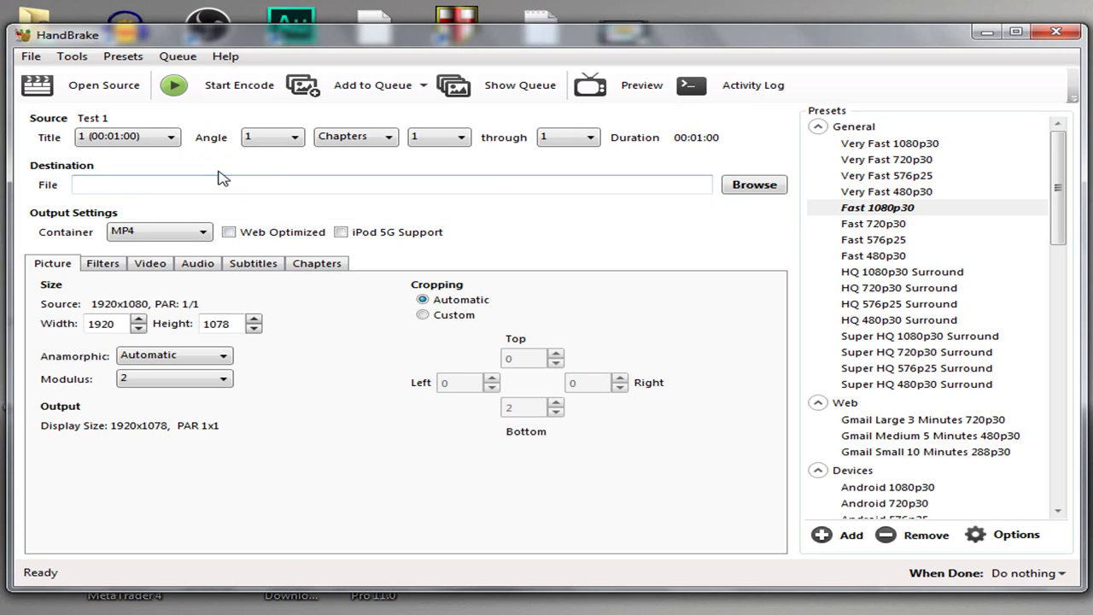
Step: Set the output destination to an mp4 file named compressed in New folder (2)
click(739, 187)
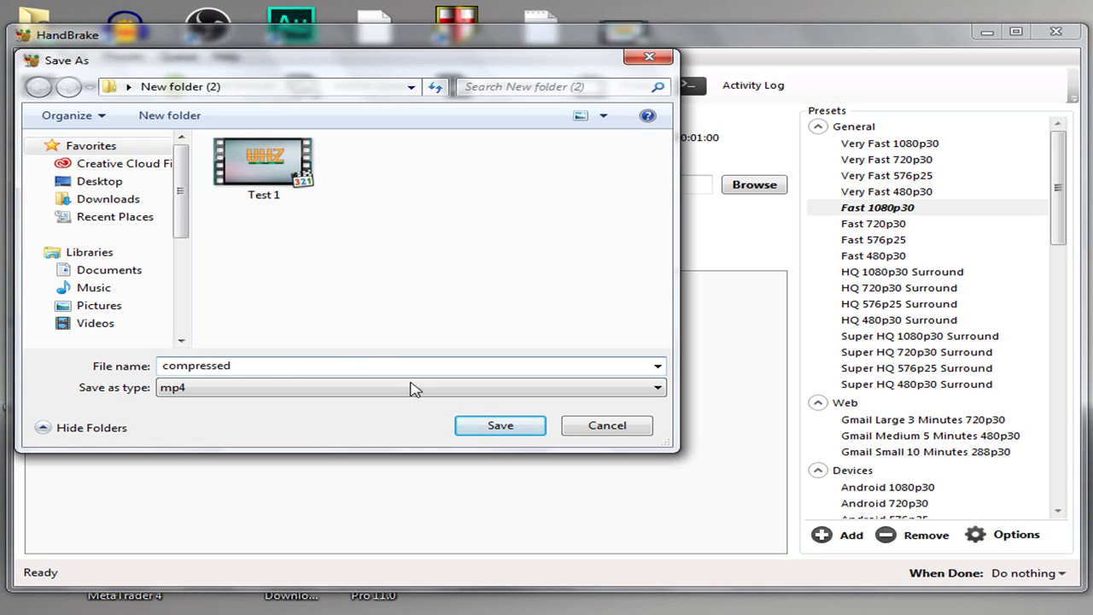
click(501, 426)
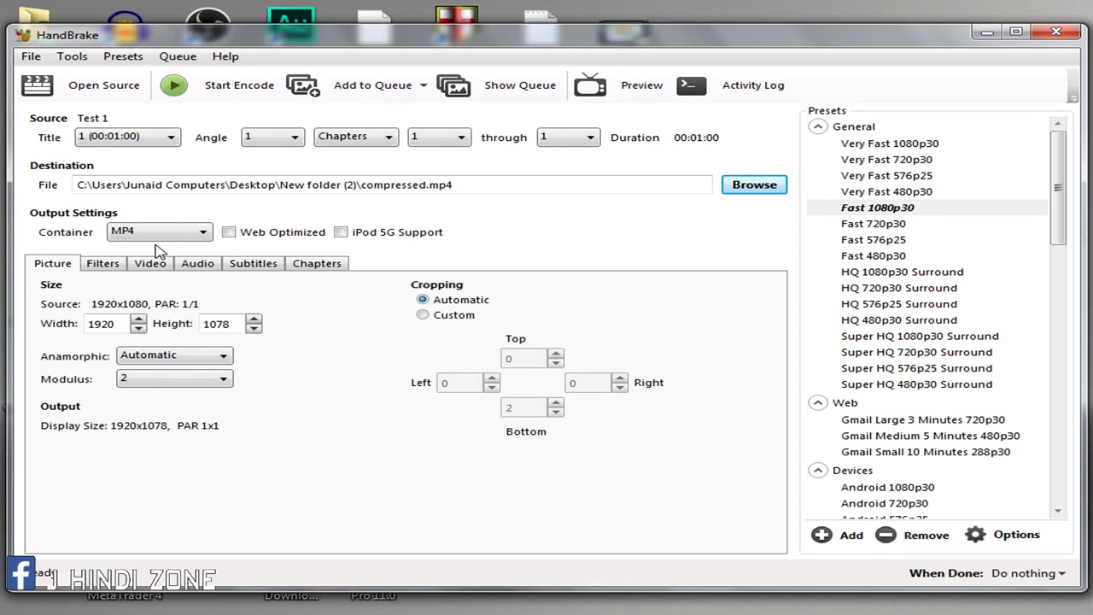
Step: Choose MP4 as the output container and enable Web Optimized
click(163, 231)
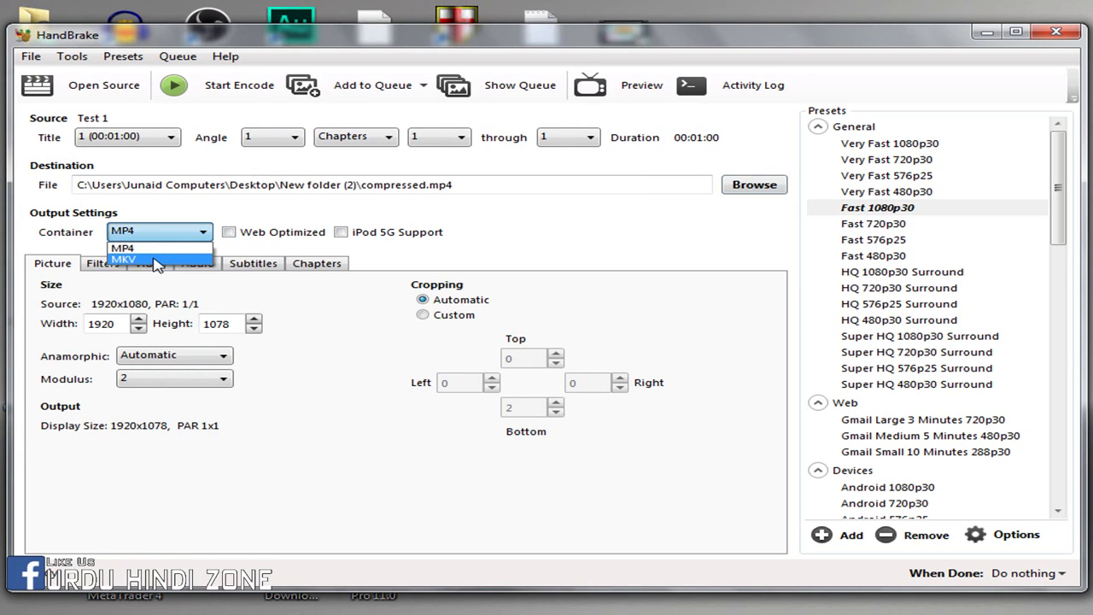
click(128, 248)
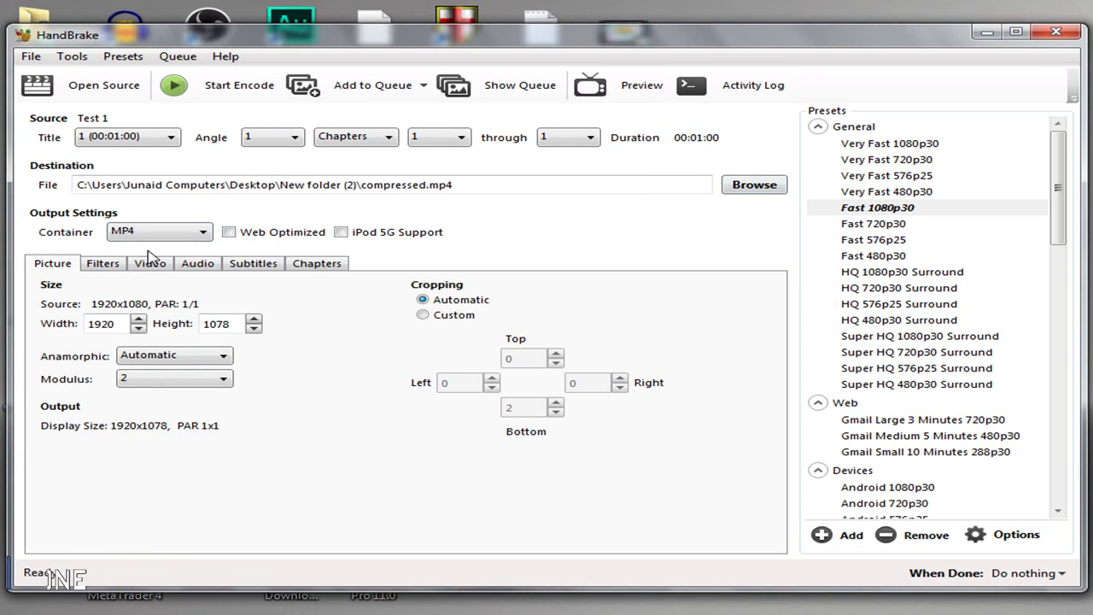
click(229, 232)
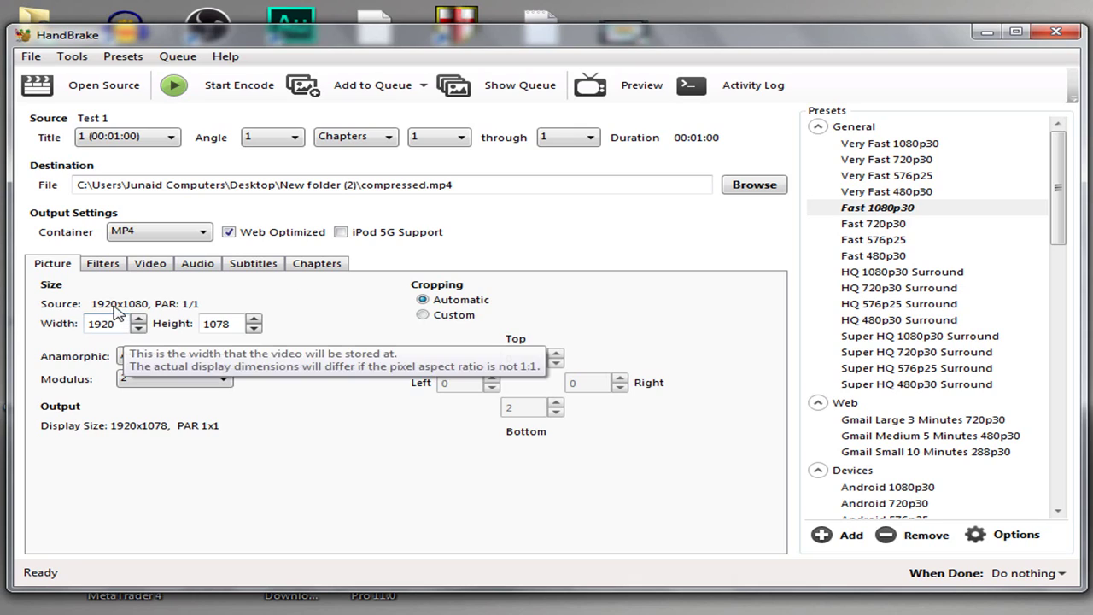
Step: Set the picture height to 1080 and use custom cropping with a bottom value of 0
click(253, 320)
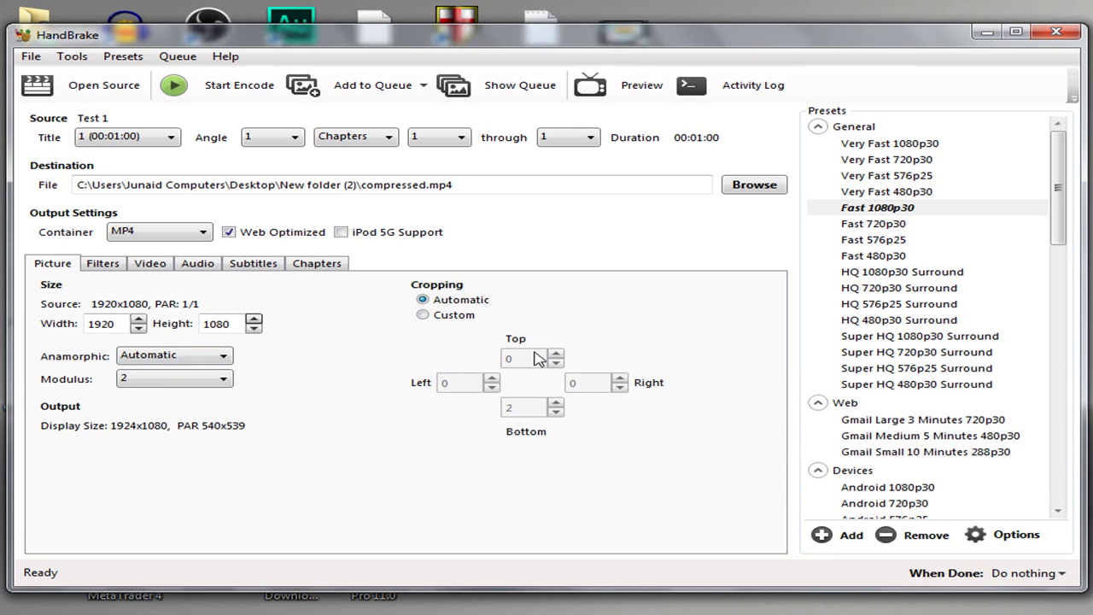
click(423, 316)
double_click(511, 407)
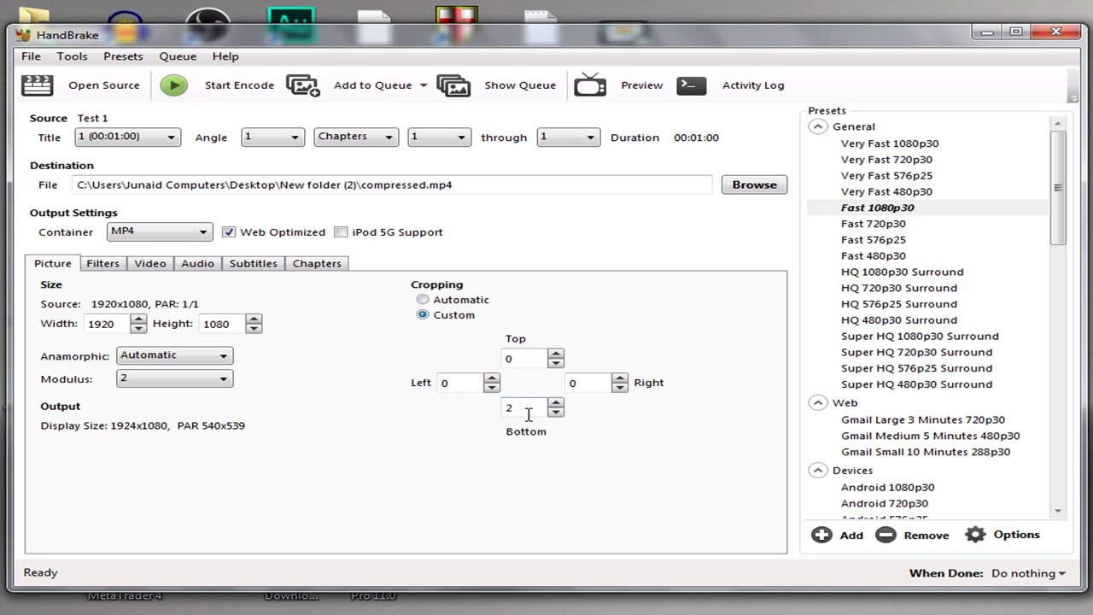
text(0)
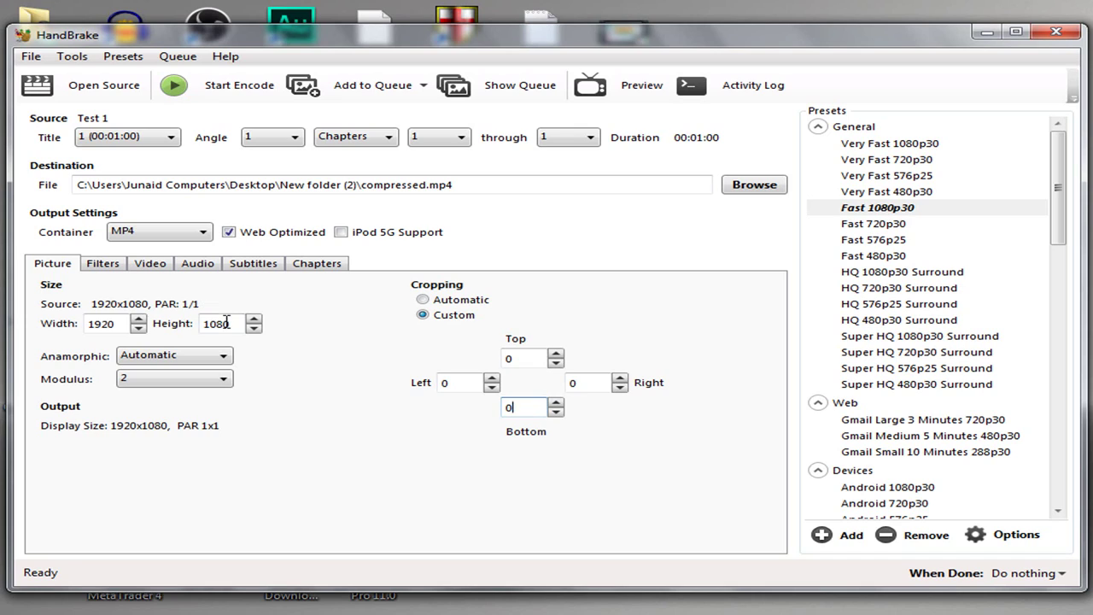
Step: Keep H.264 (x264) as the video codec and set the constant quality to RF 20
click(113, 266)
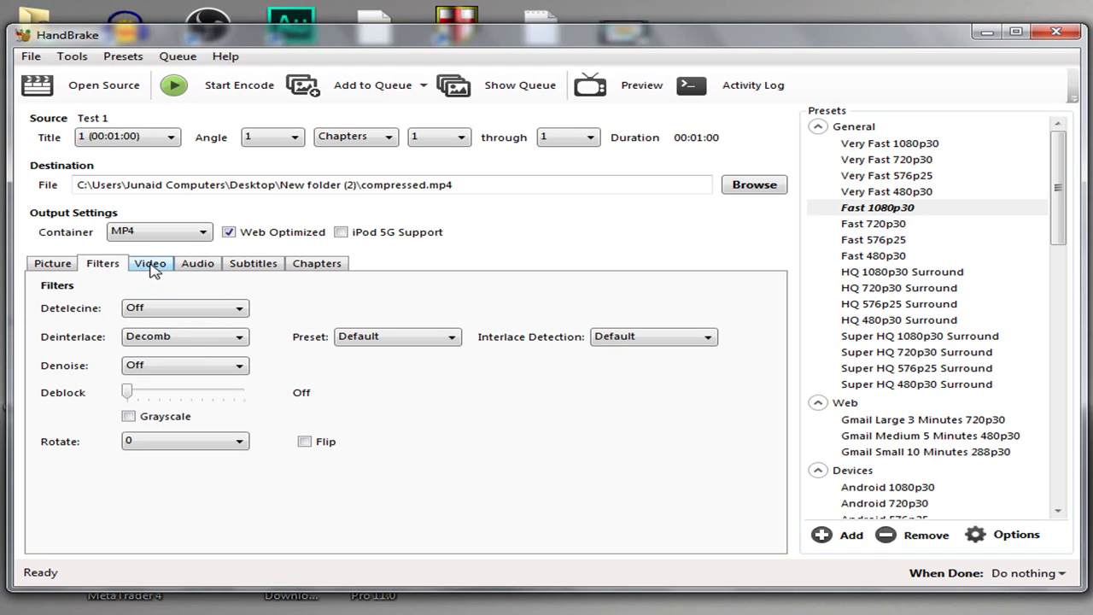
click(150, 267)
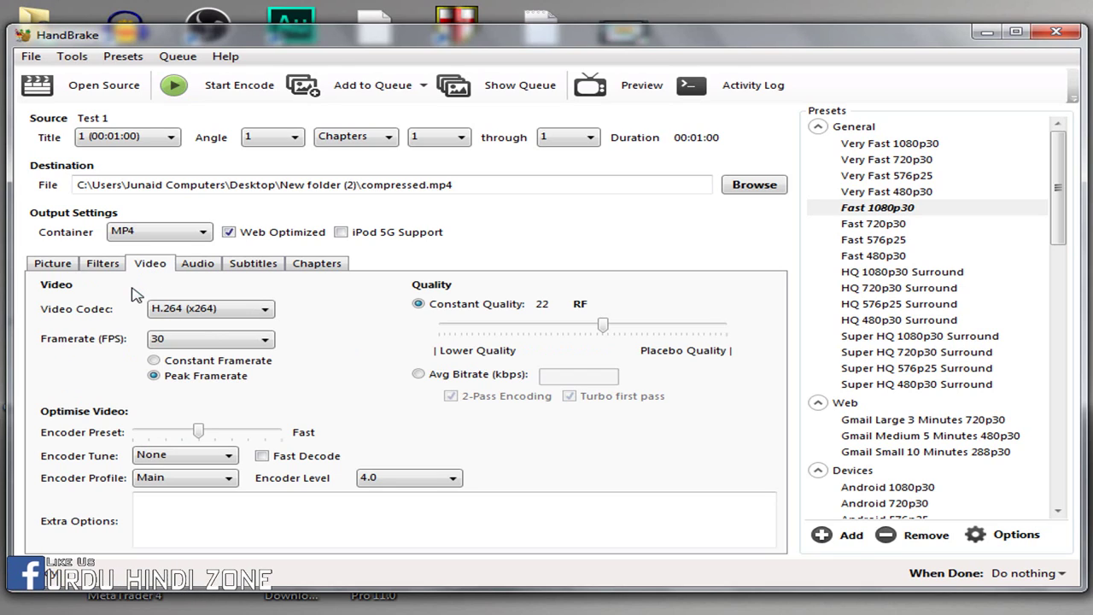
click(220, 312)
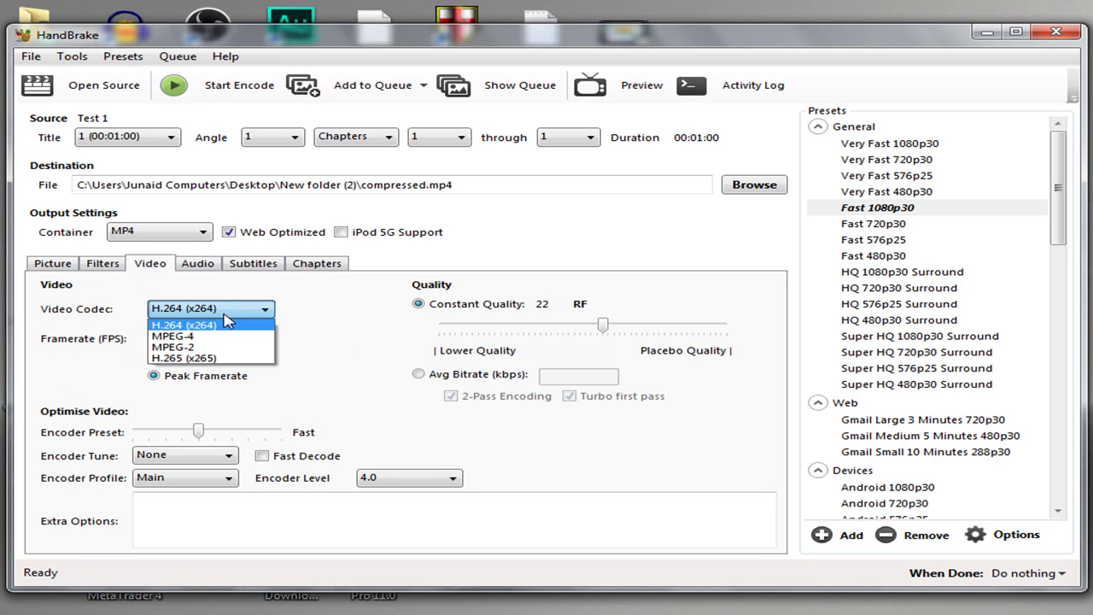
click(220, 333)
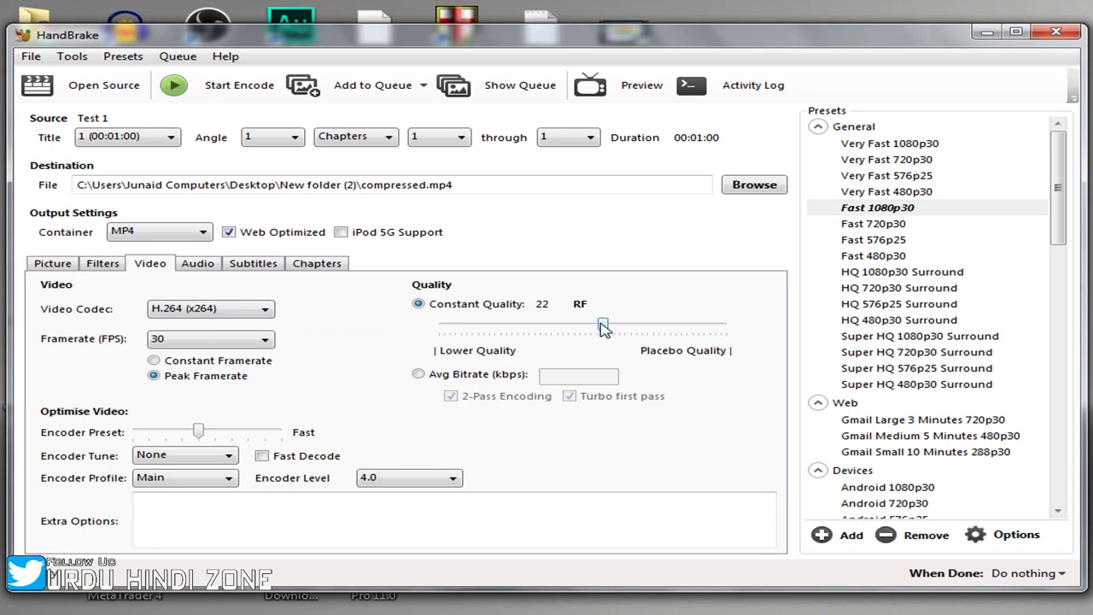
drag(603, 325, 613, 325)
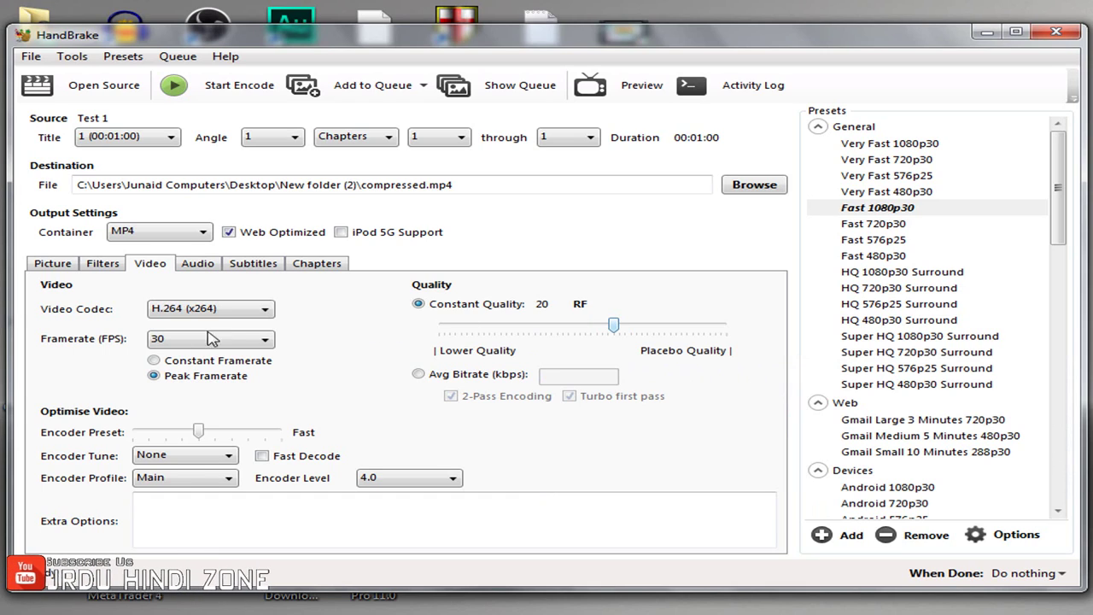
Step: Review the audio track's bitrate options, the subtitle and chapter settings, and the picture settings
click(198, 264)
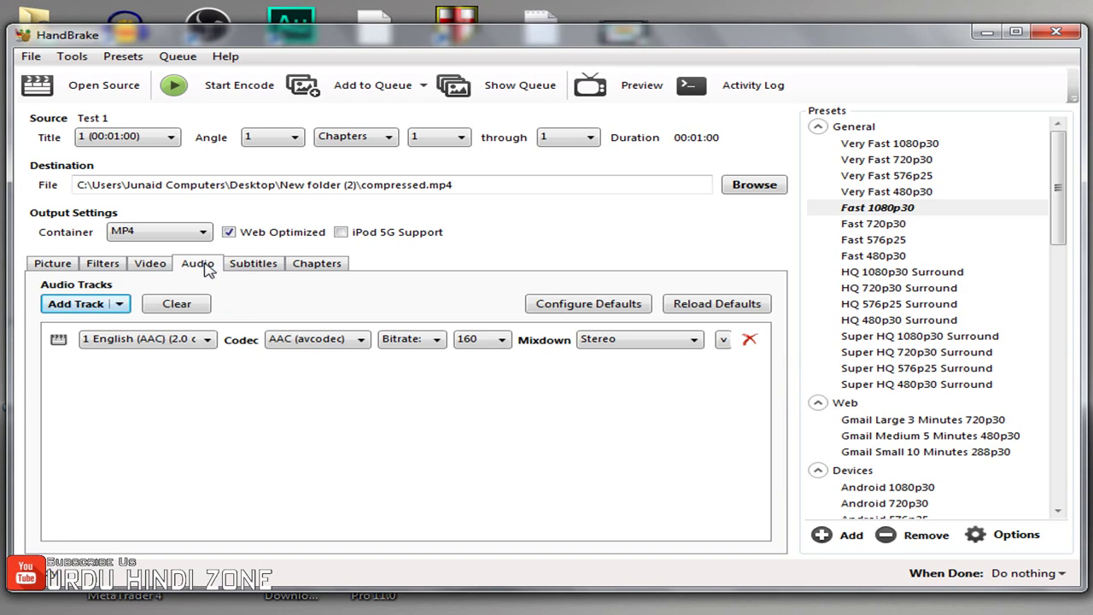
click(472, 342)
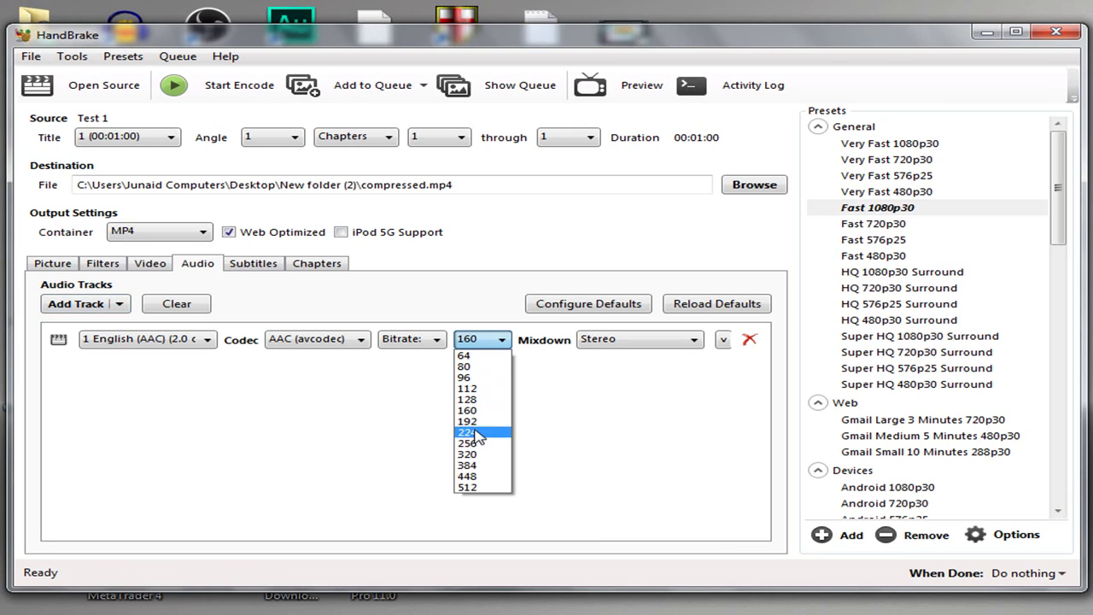
click(591, 403)
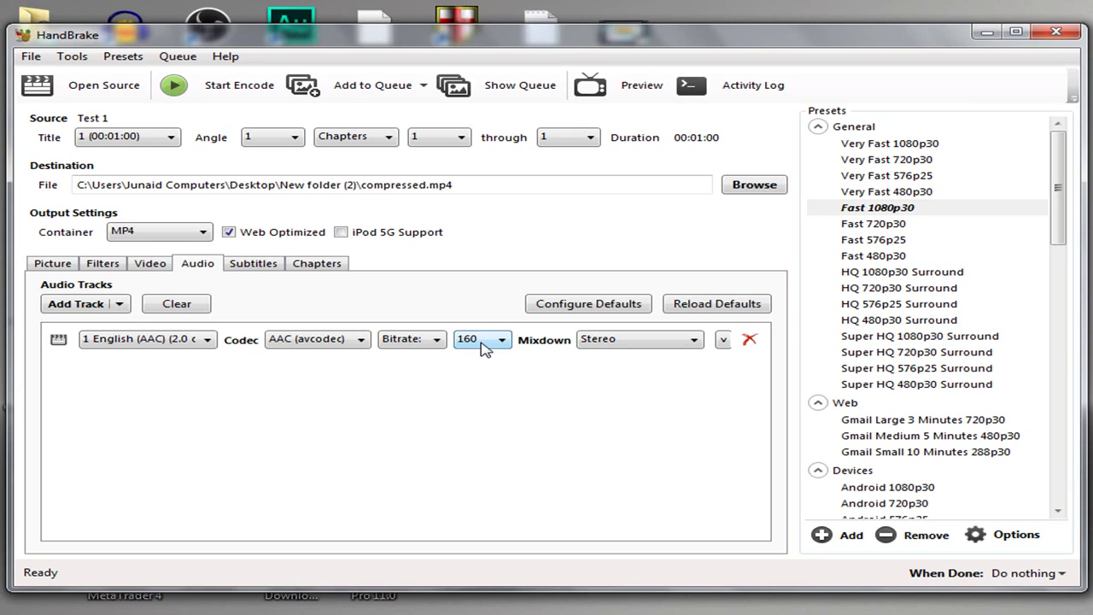
click(485, 347)
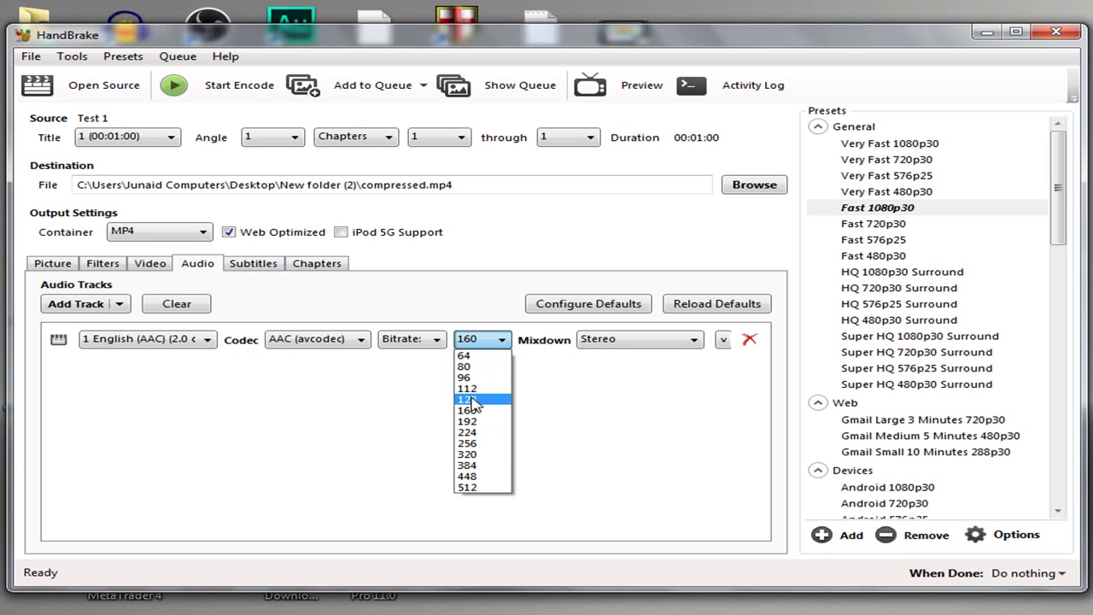
click(469, 339)
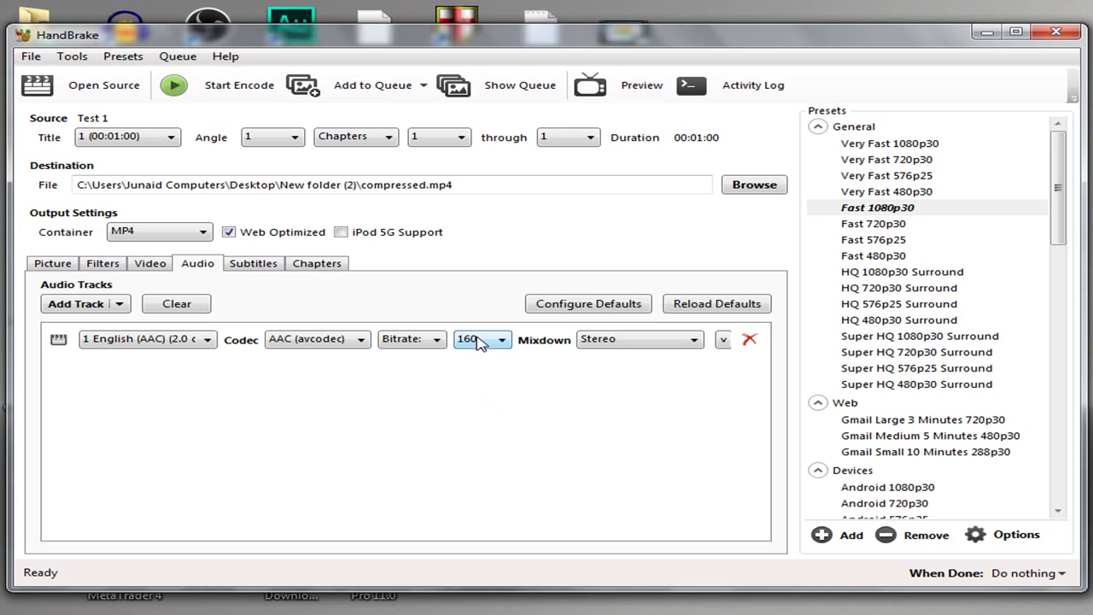
click(253, 266)
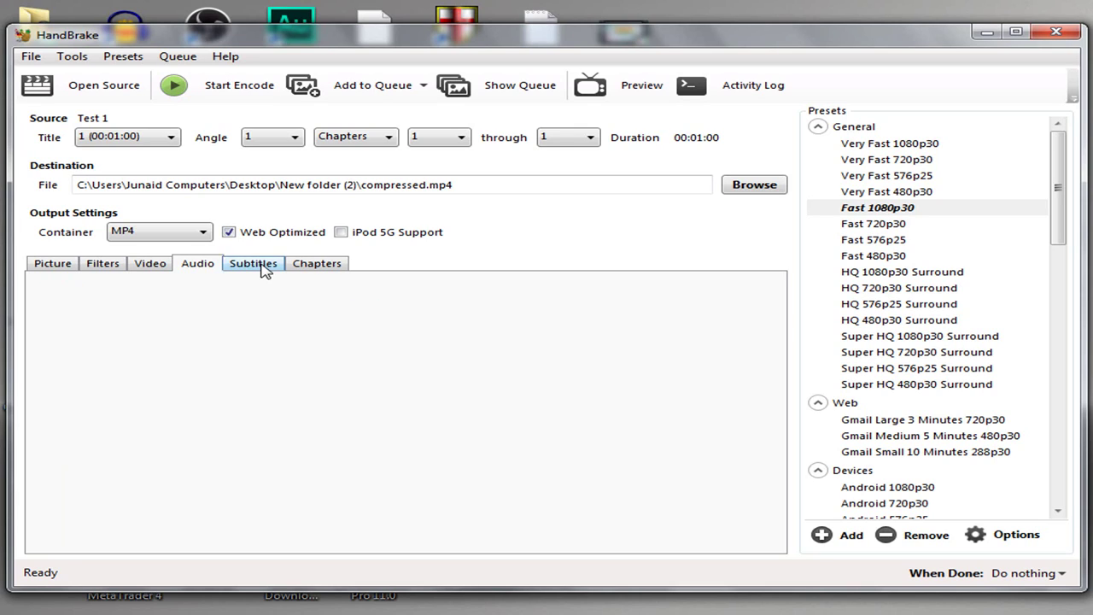
click(317, 263)
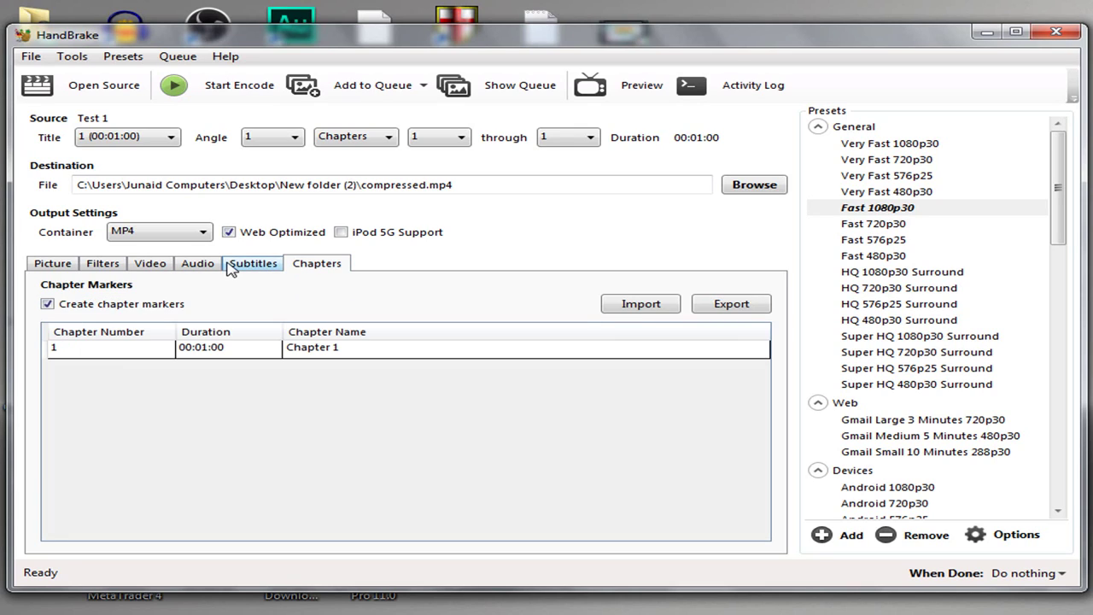
click(51, 263)
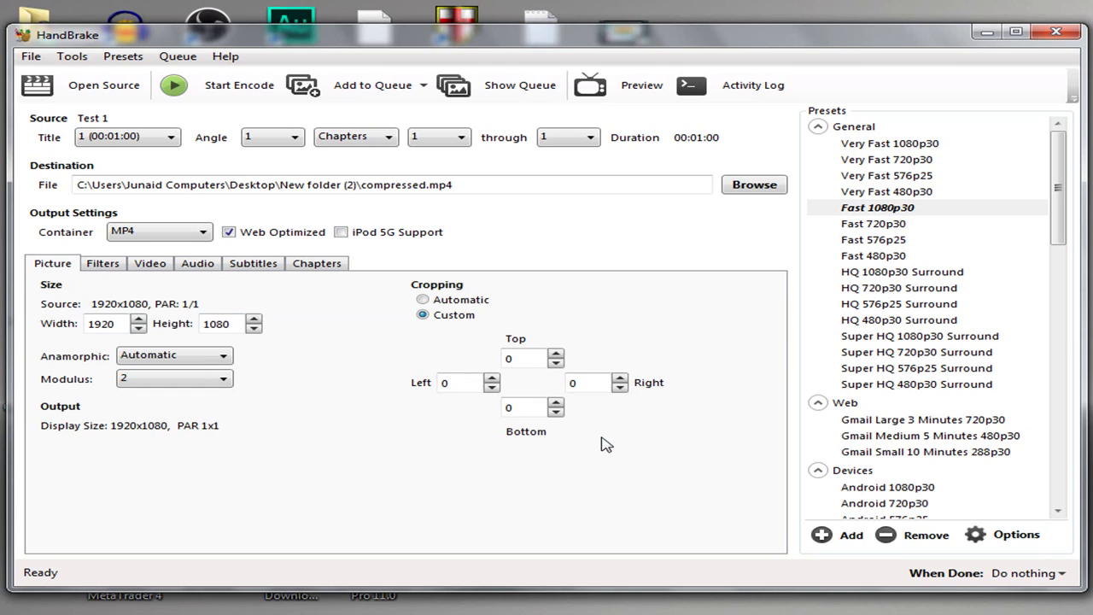
Step: Save the current settings as a preset named Youtube, overwriting the existing one, and select it among the user presets
click(835, 537)
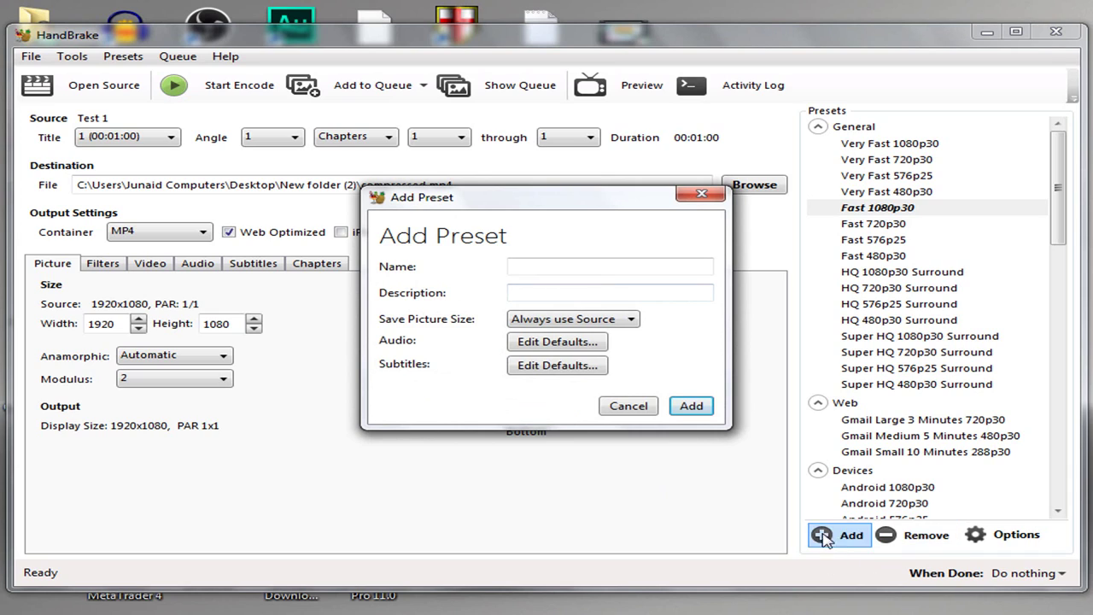
click(578, 272)
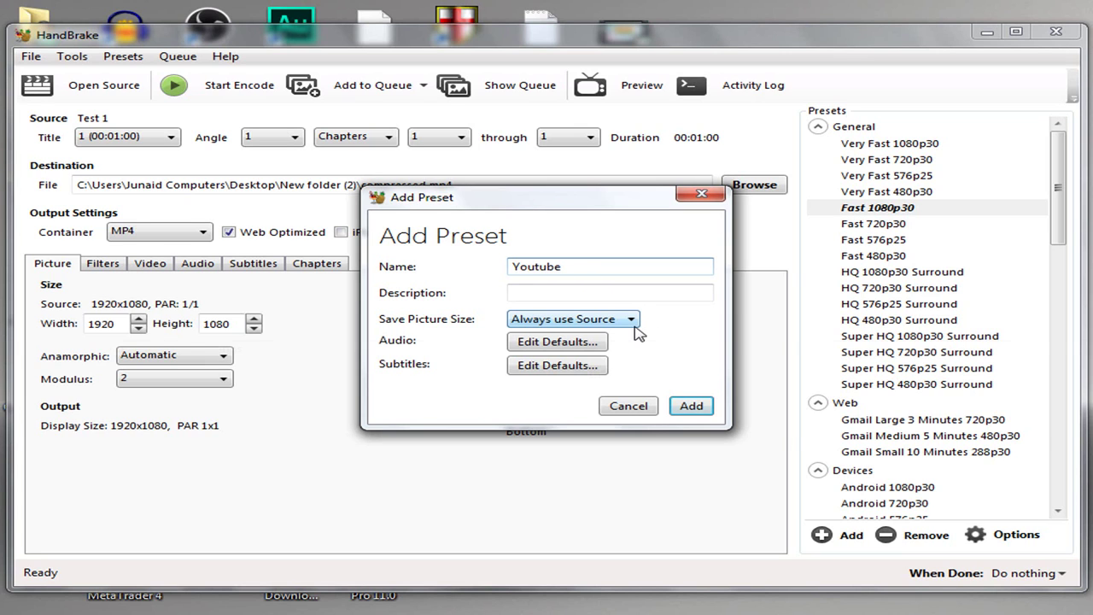
click(696, 412)
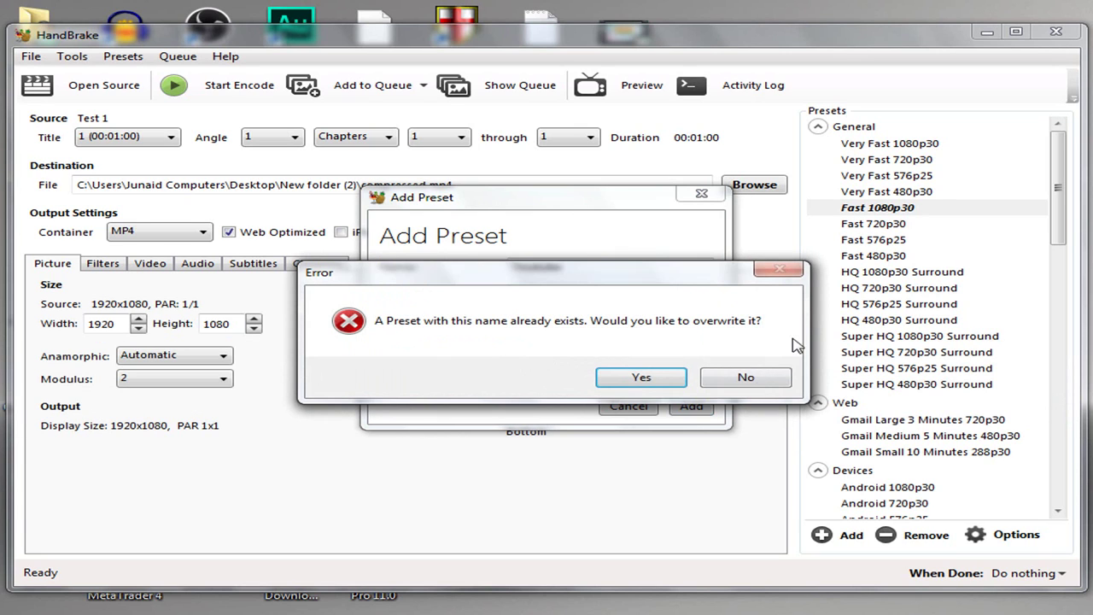
click(642, 379)
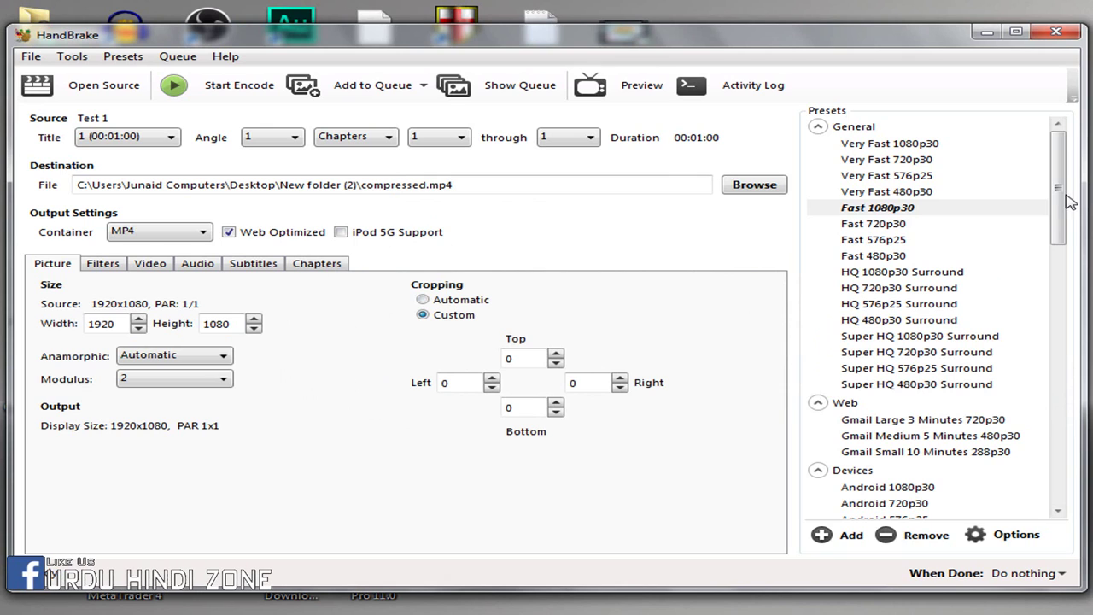
drag(1067, 196, 1060, 495)
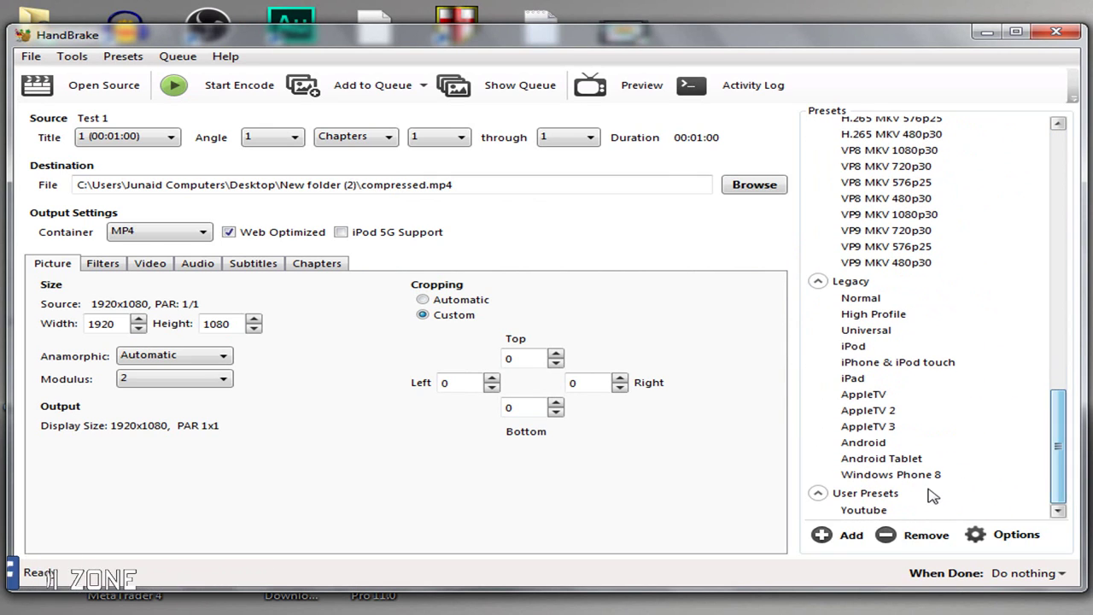
click(862, 510)
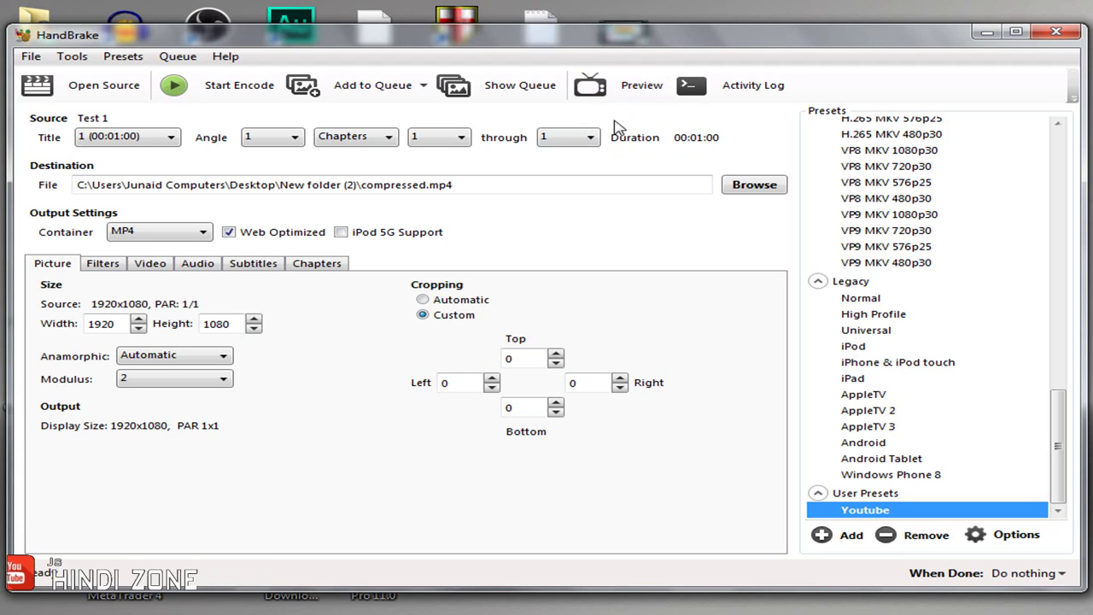
Step: Preview frames from several points of the source video with the Youtube preset selected, and close the preview
click(620, 87)
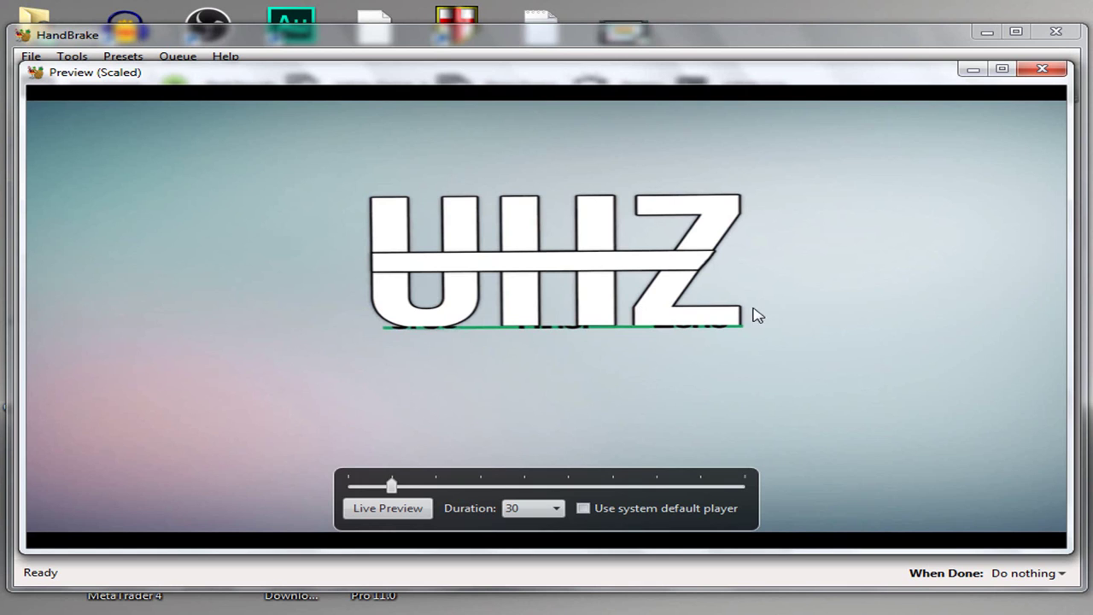
drag(393, 485, 476, 491)
click(433, 489)
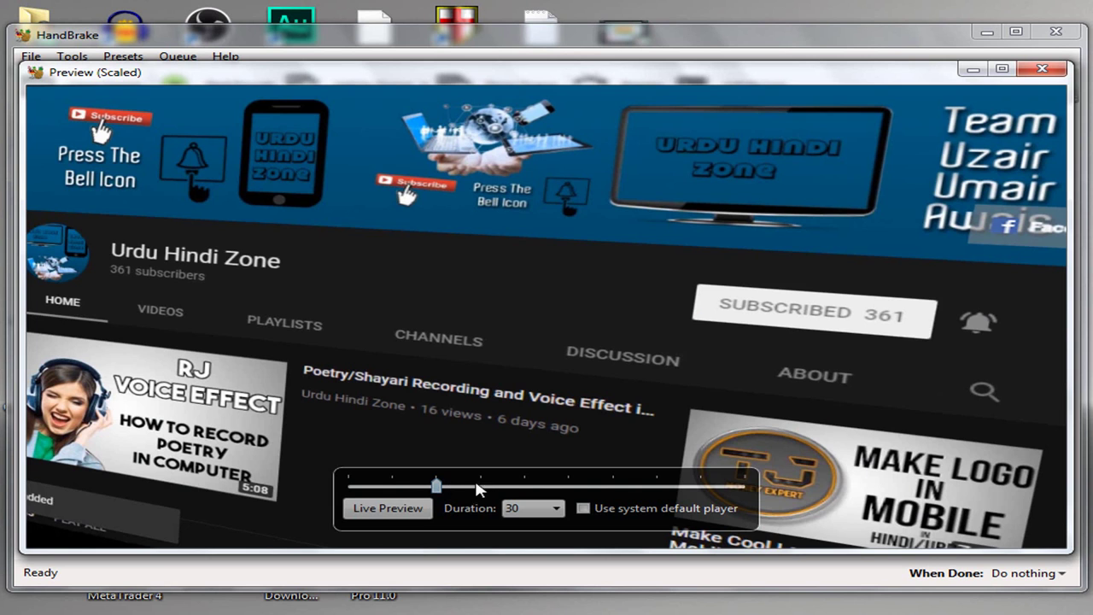
click(569, 489)
click(570, 489)
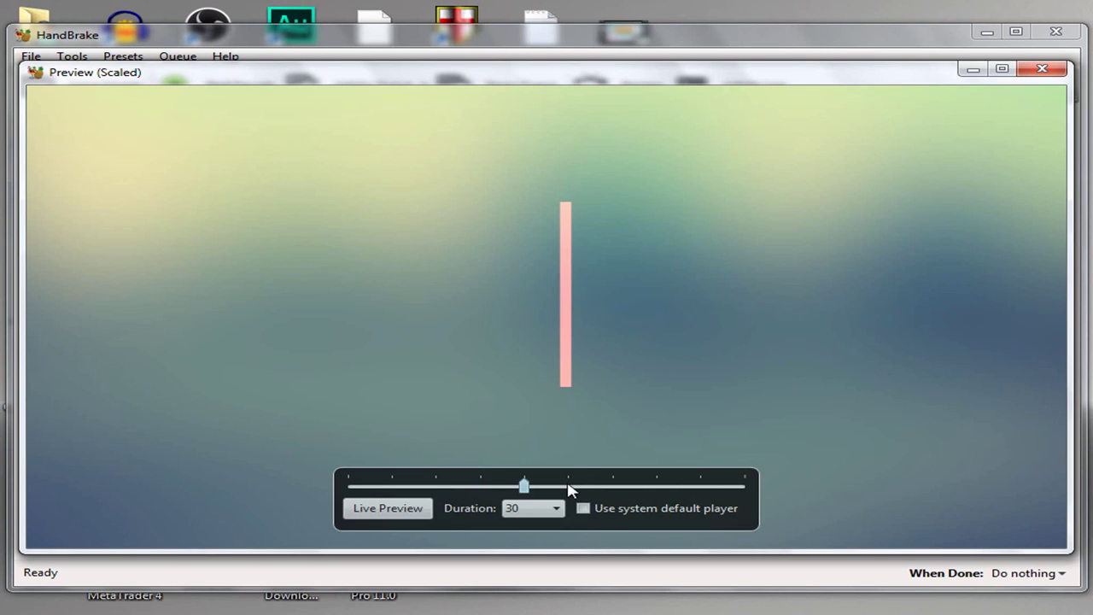
click(569, 488)
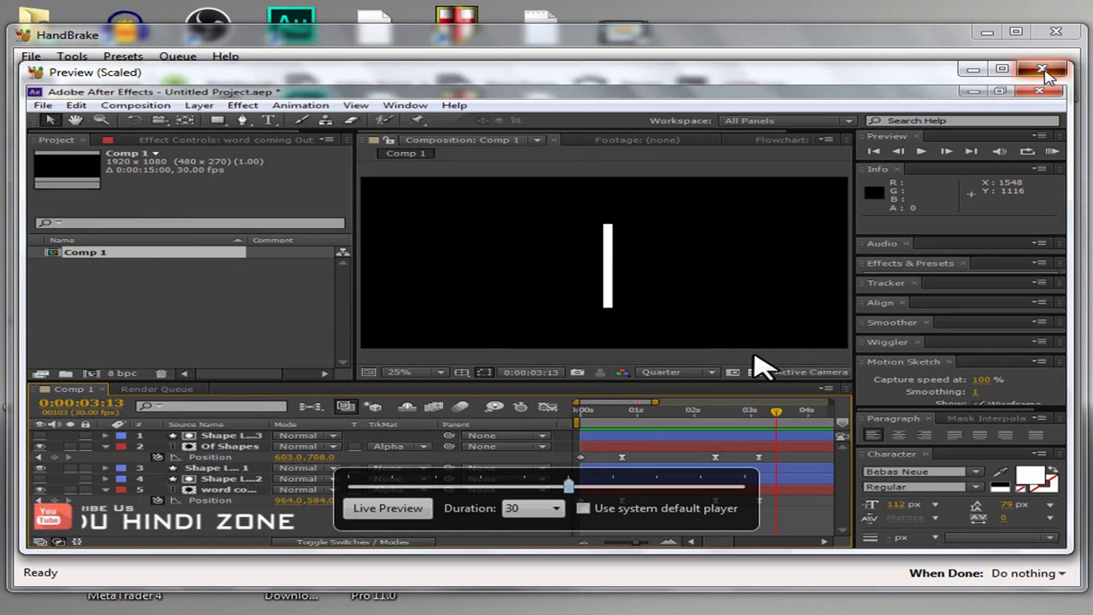
click(1043, 68)
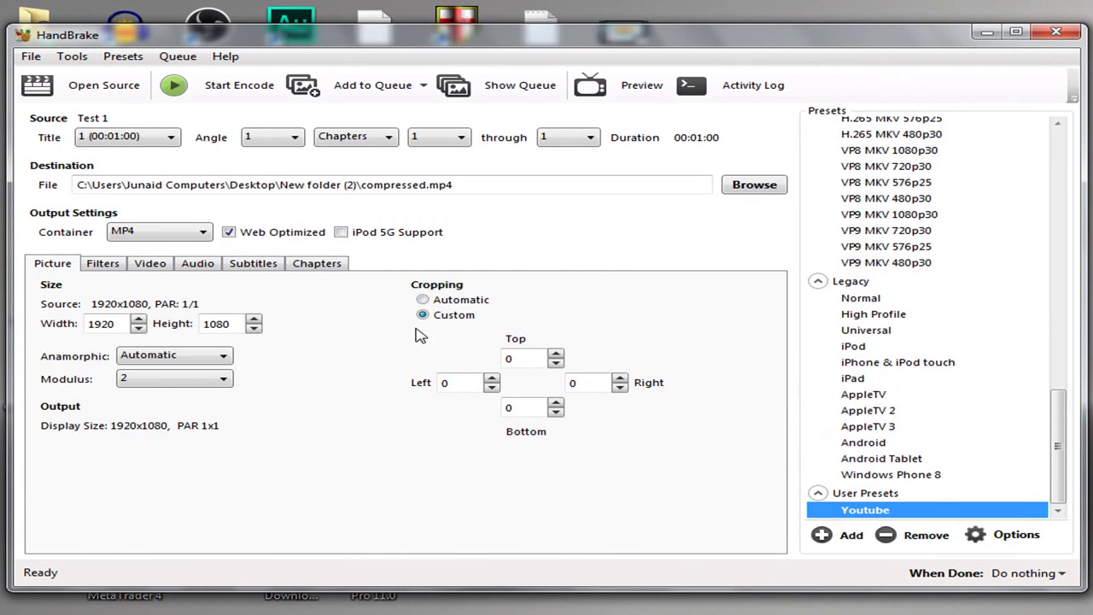
Step: Encode Test 1 to compressed.mp4 and close HandBrake once the queue has finished
click(204, 89)
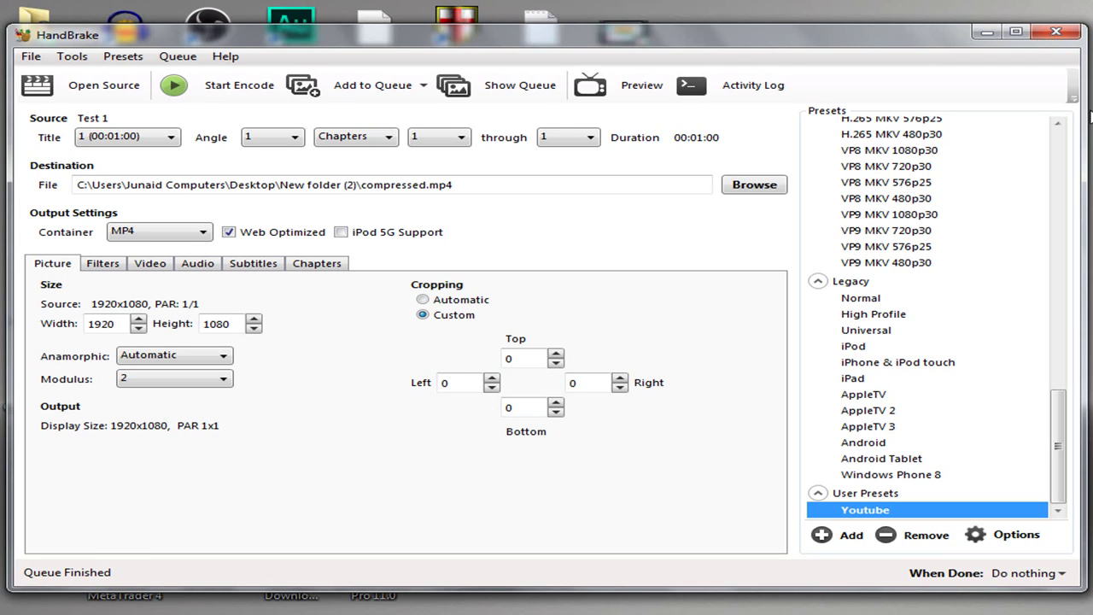
click(1056, 32)
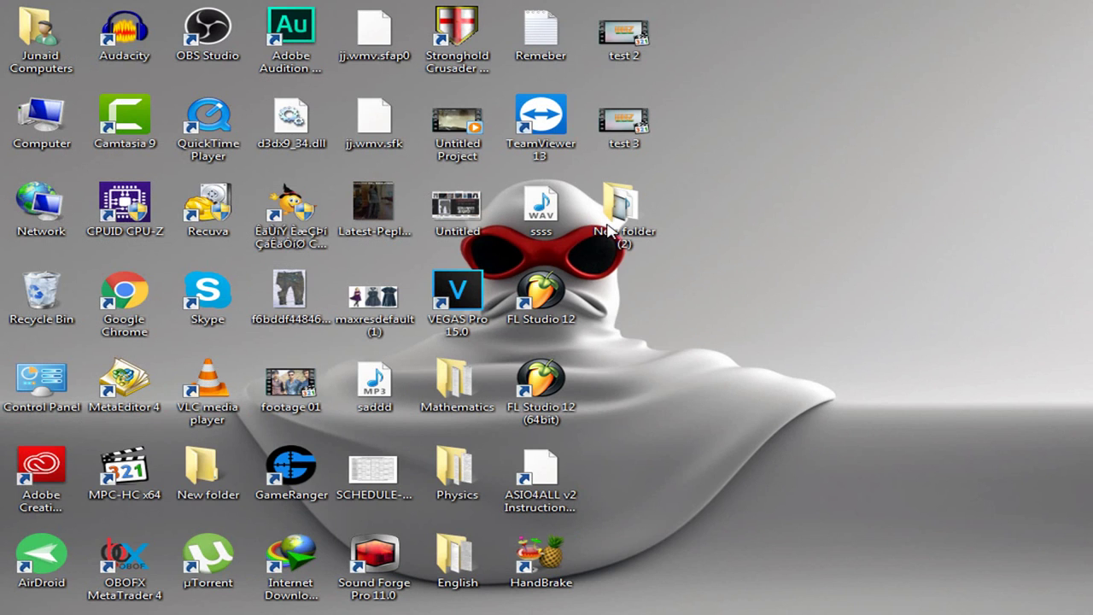
Step: Switch to New folder (2) on the desktop and compare the file sizes of the Test 1 and compressed videos
double_click(608, 229)
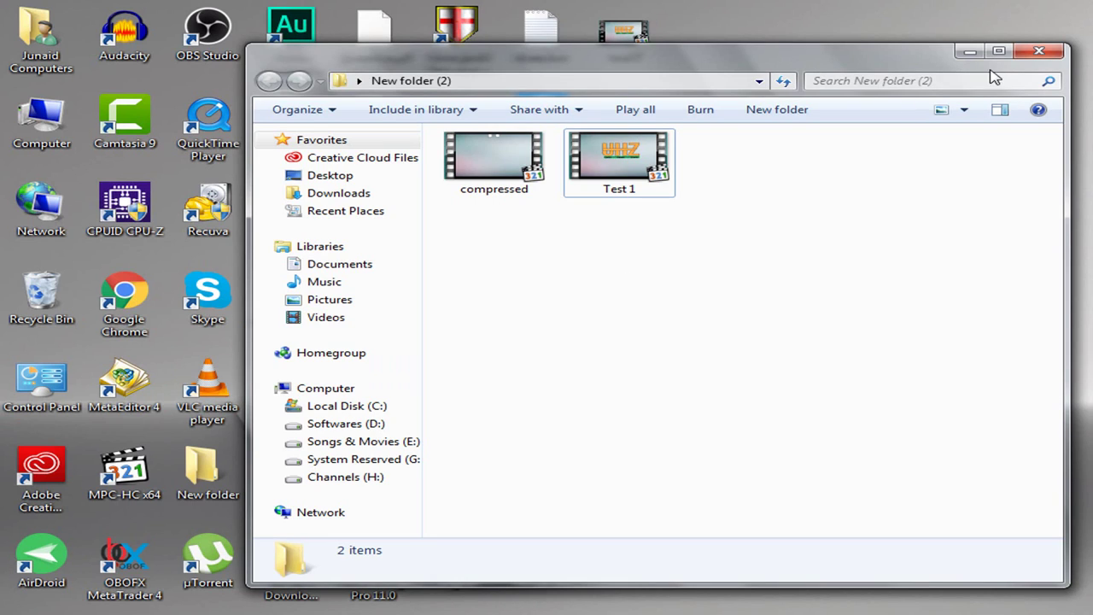
click(999, 50)
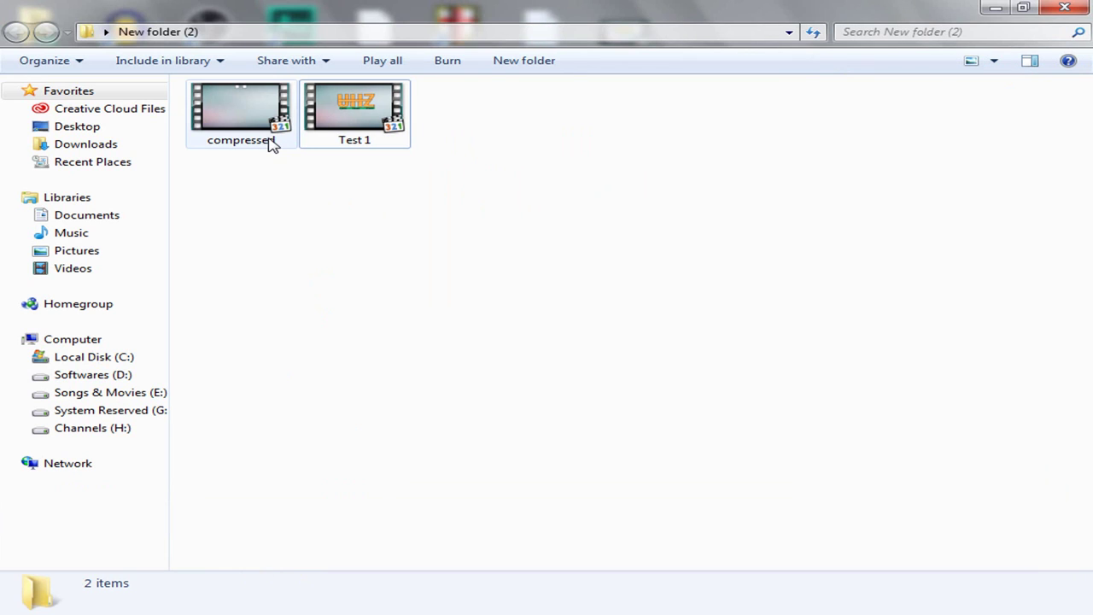
click(362, 140)
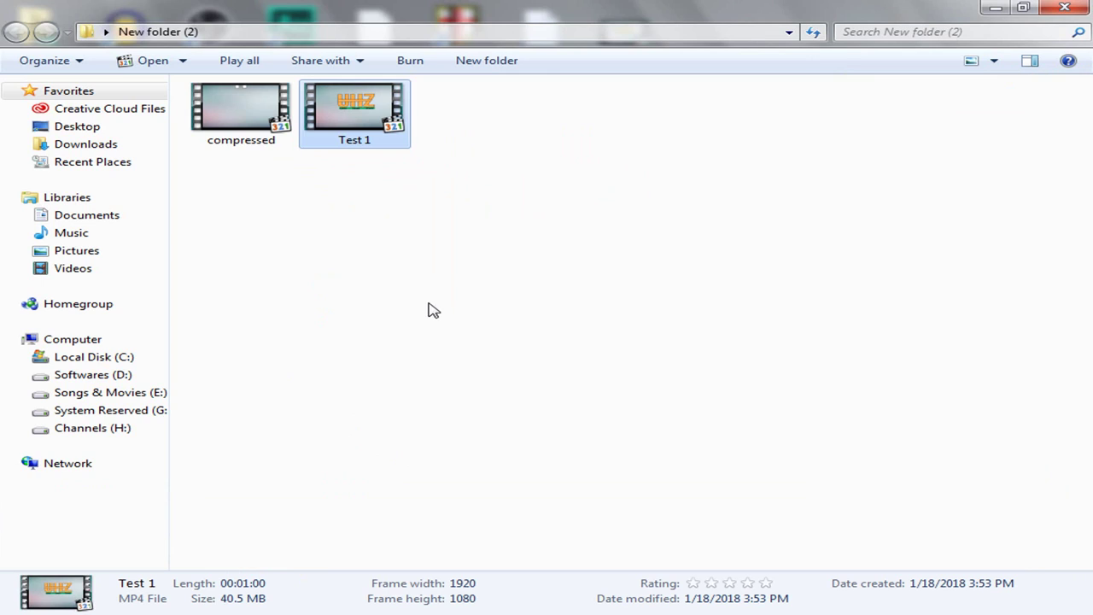
click(247, 147)
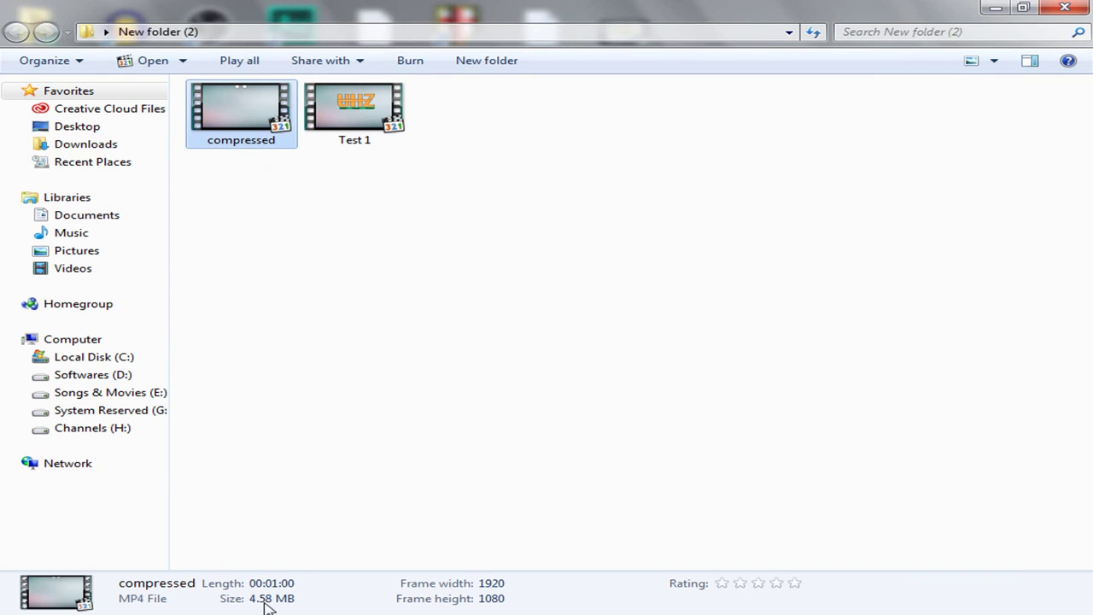
click(273, 414)
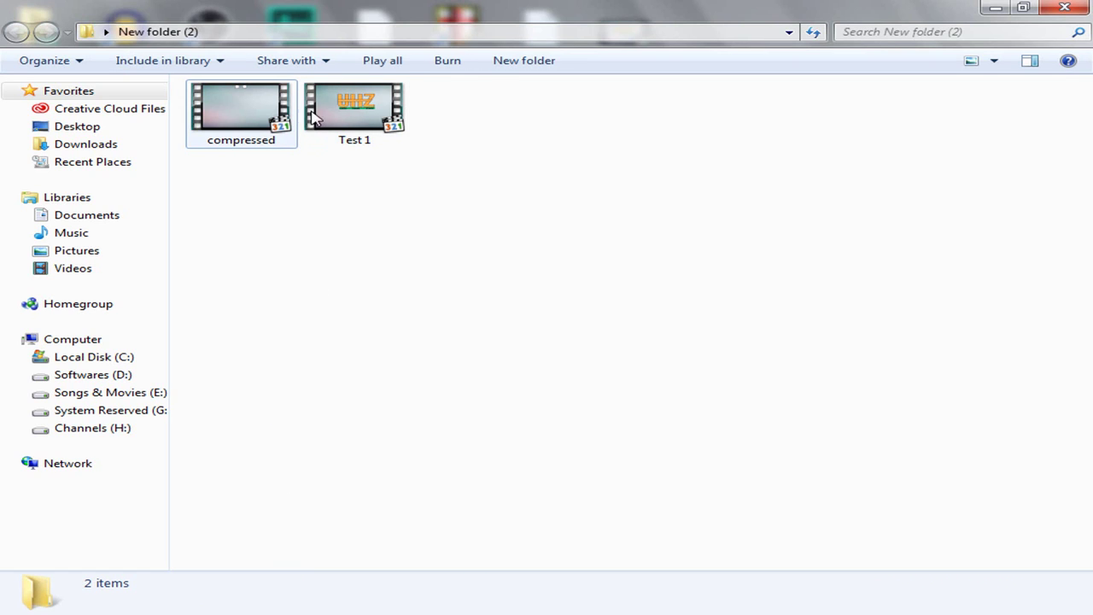
Step: Play the original Test 1 video, skip ahead to check its picture quality, pause it and close the player
double_click(385, 115)
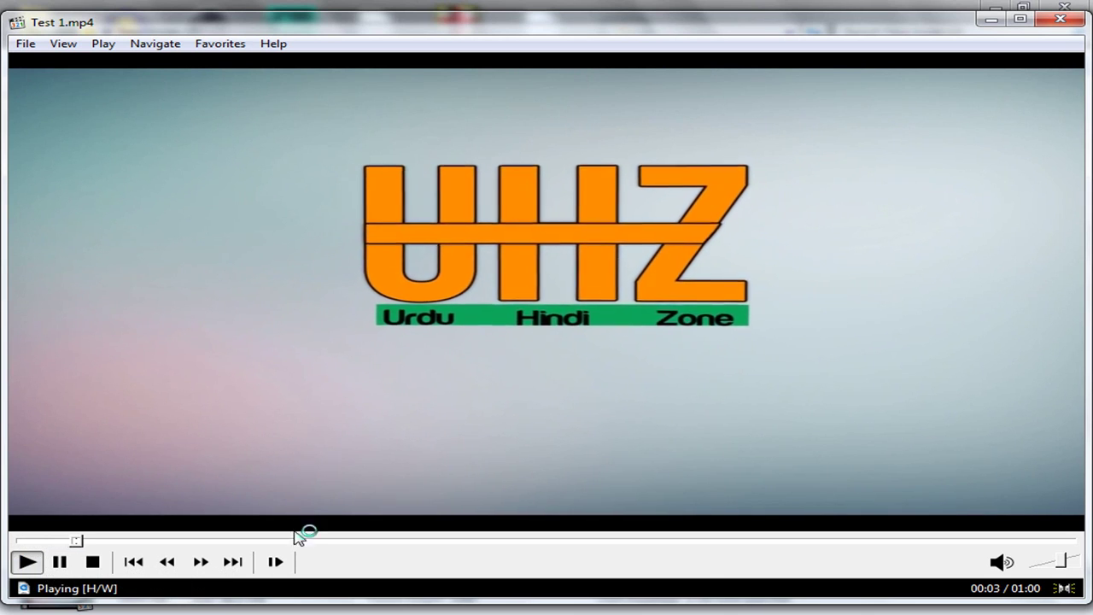
click(293, 541)
click(353, 542)
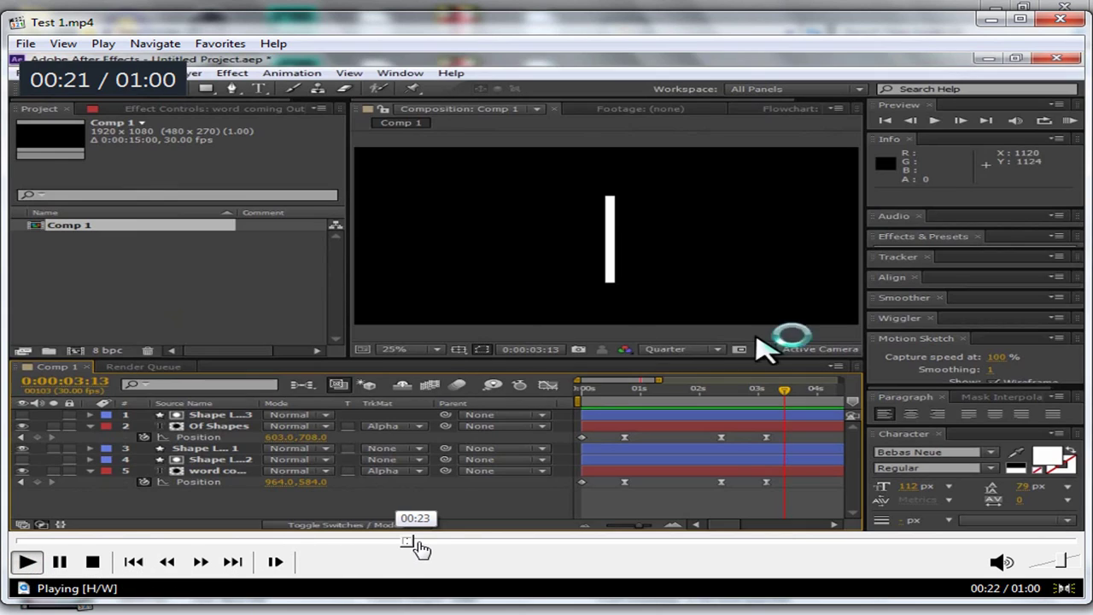
click(440, 357)
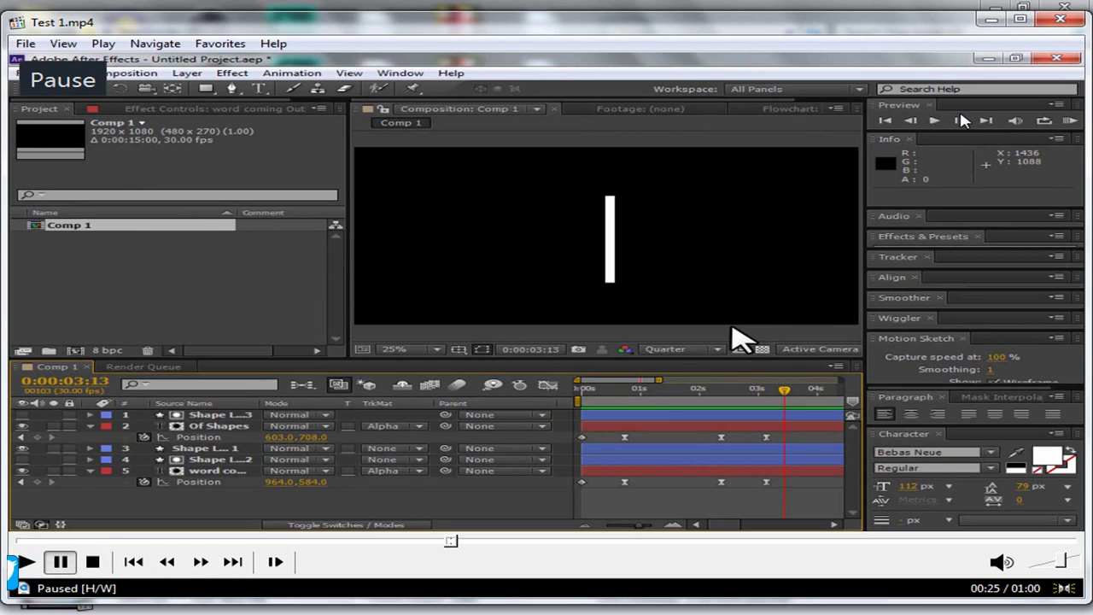
key(alt+F4)
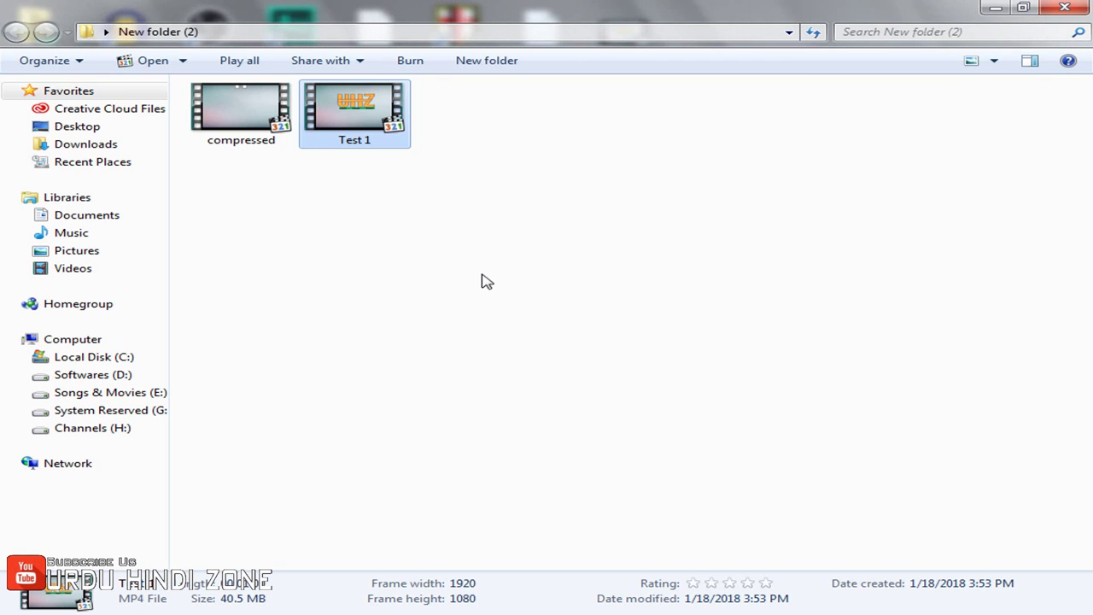
Step: Play the compressed video, check its picture quality in full screen and at several points, pause it and close the player
double_click(266, 137)
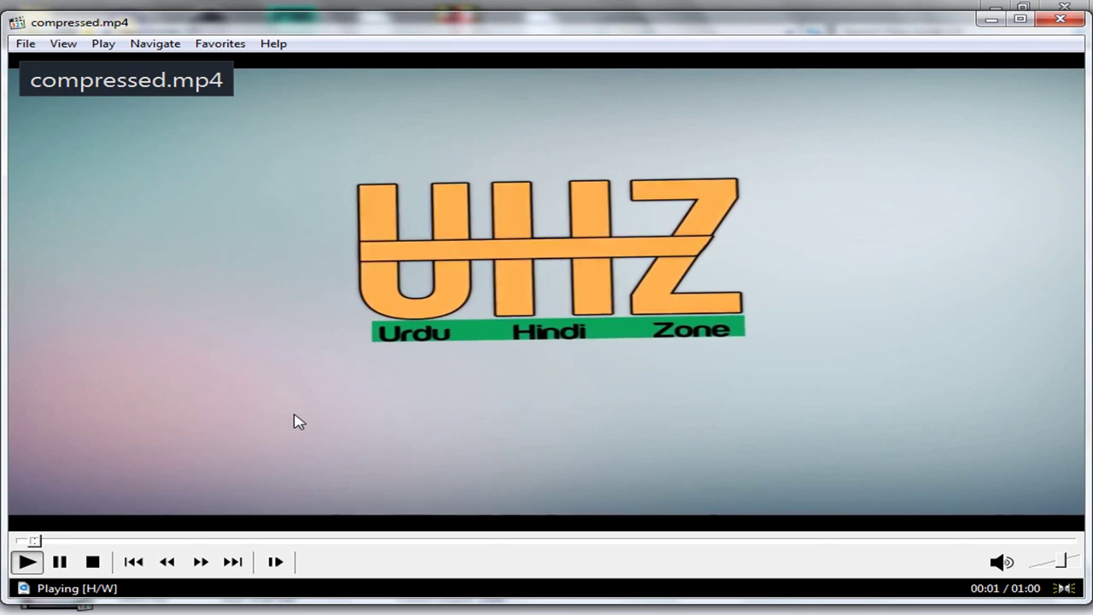
double_click(303, 495)
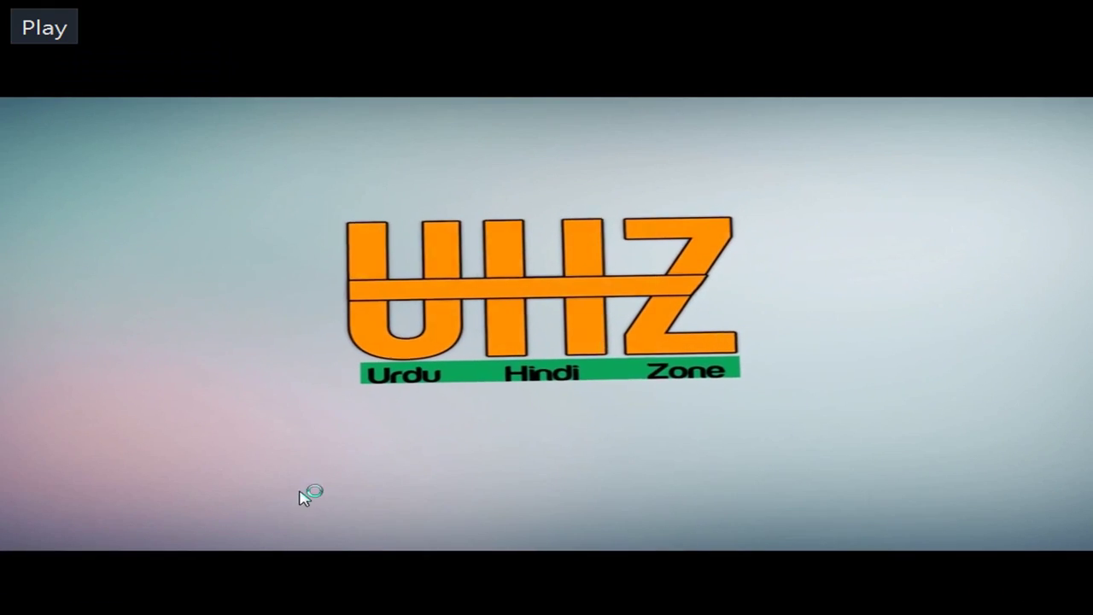
double_click(364, 467)
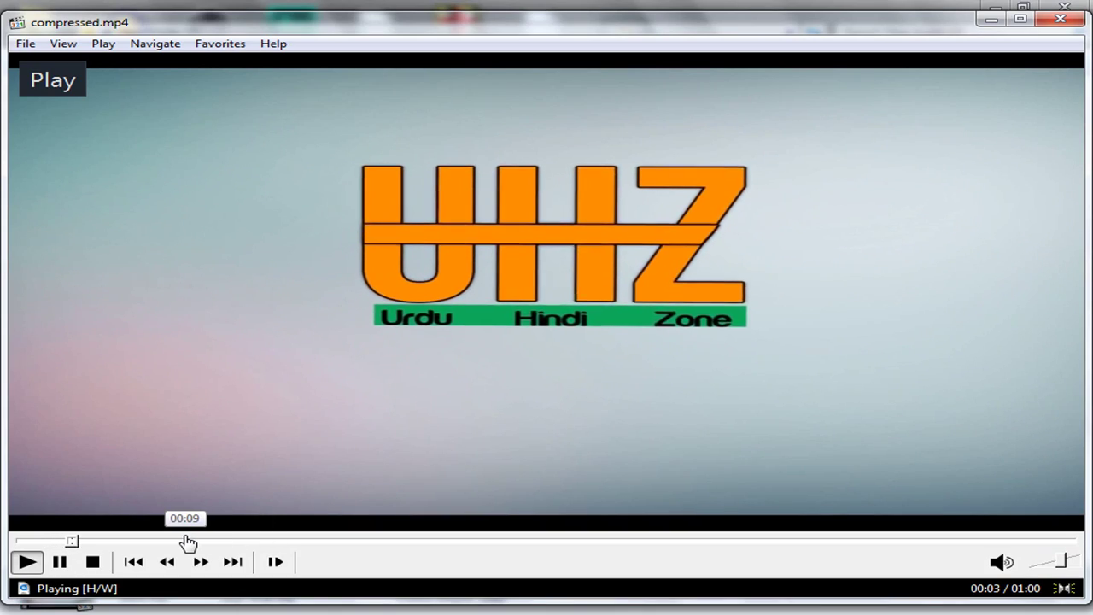
click(184, 543)
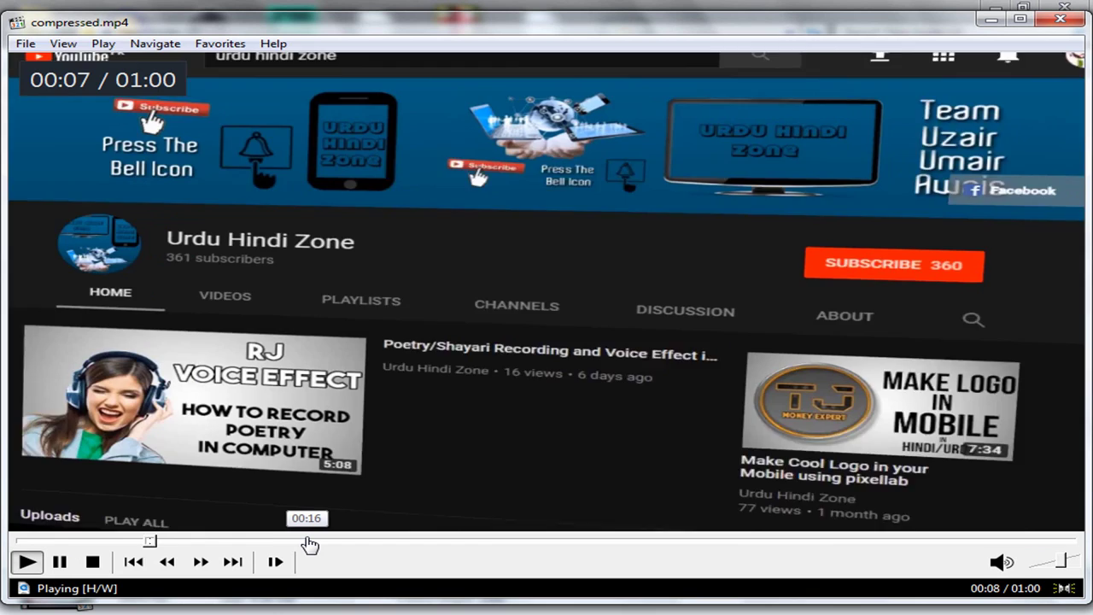
click(309, 543)
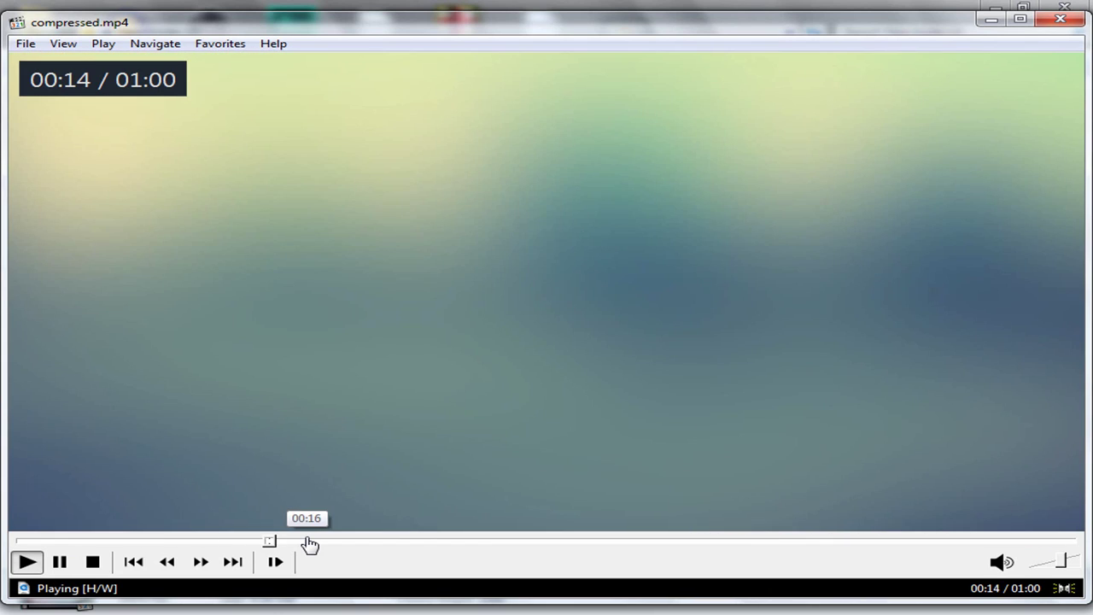
click(416, 543)
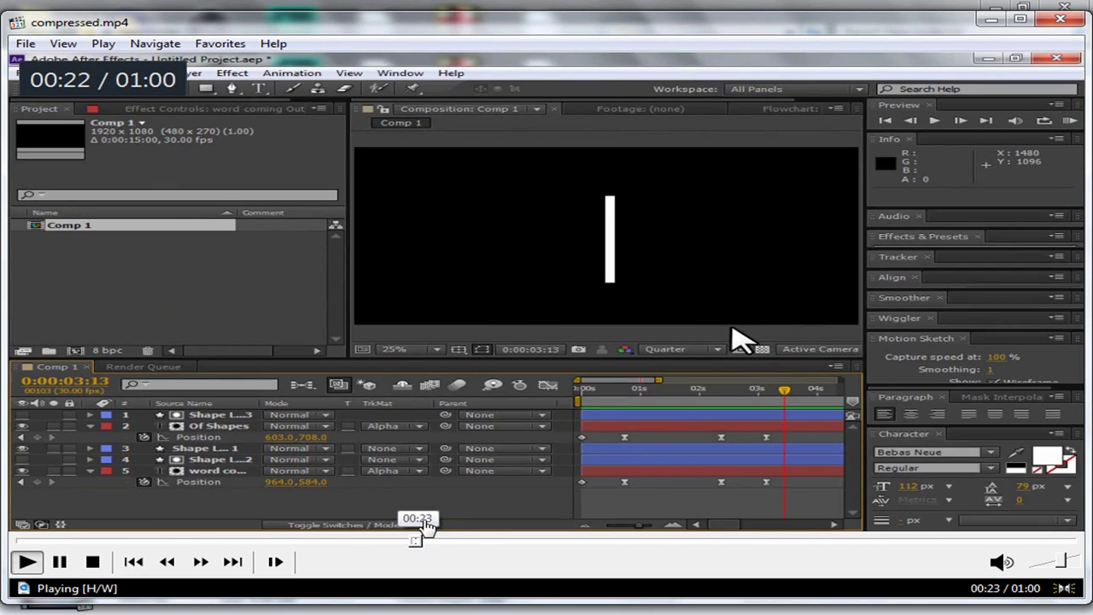
click(447, 370)
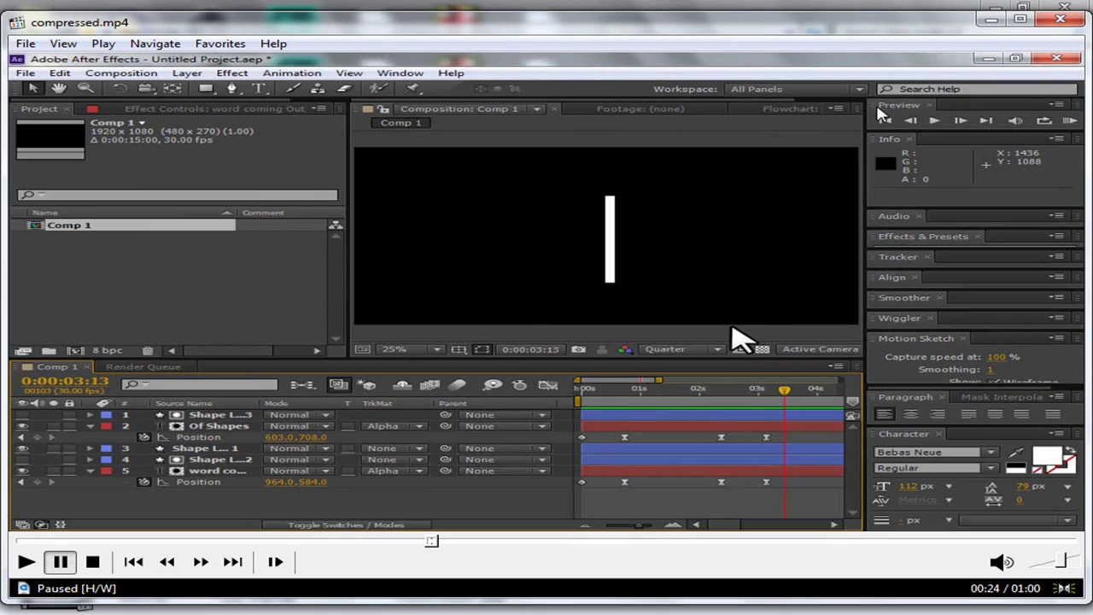
click(1069, 27)
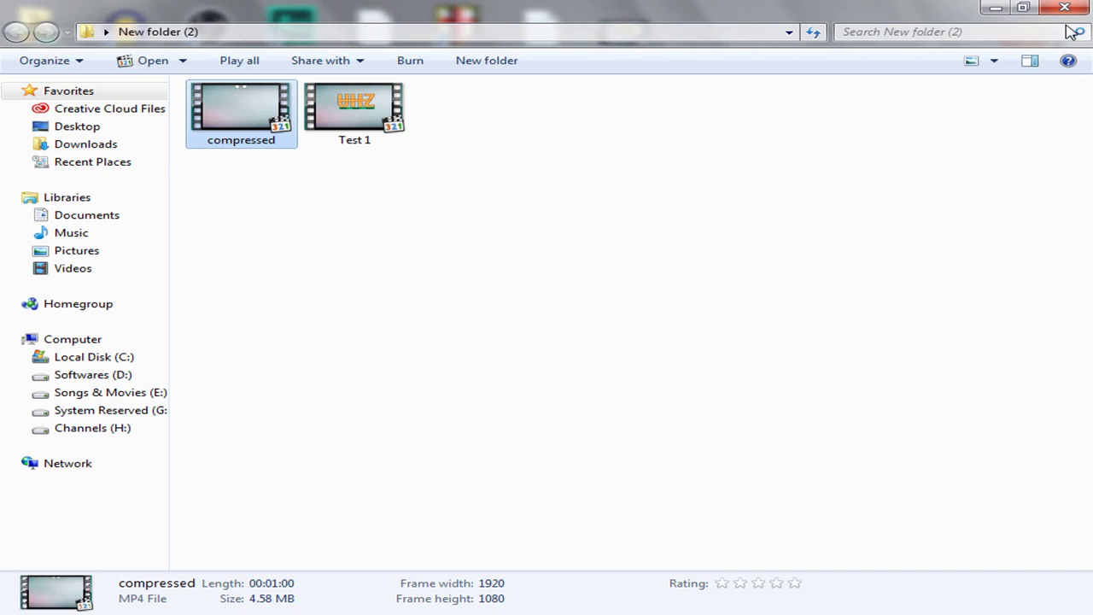
drag(256, 163, 411, 130)
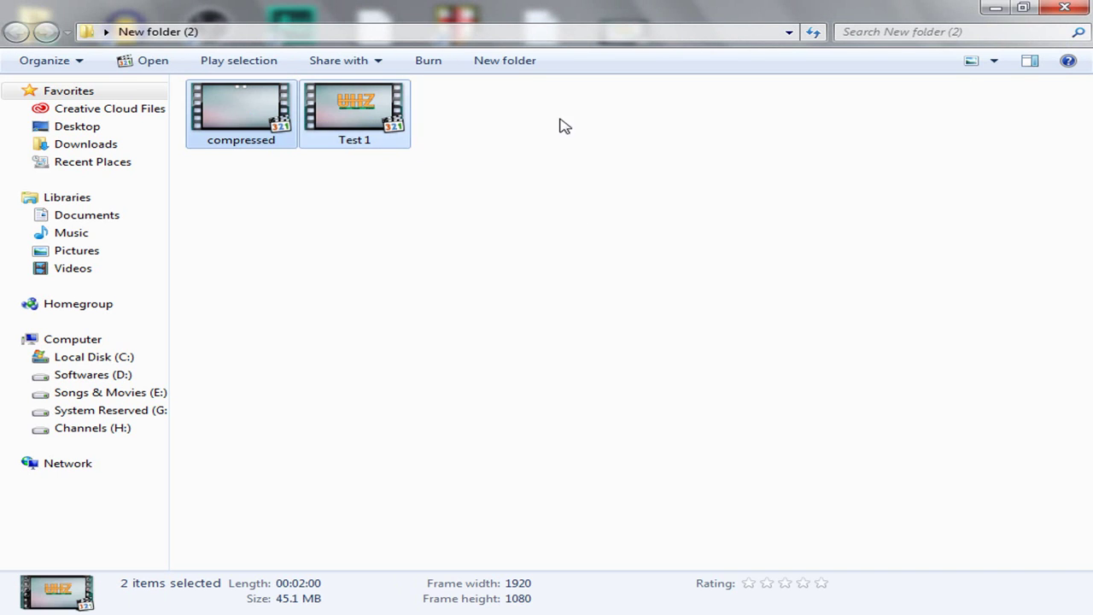
click(653, 130)
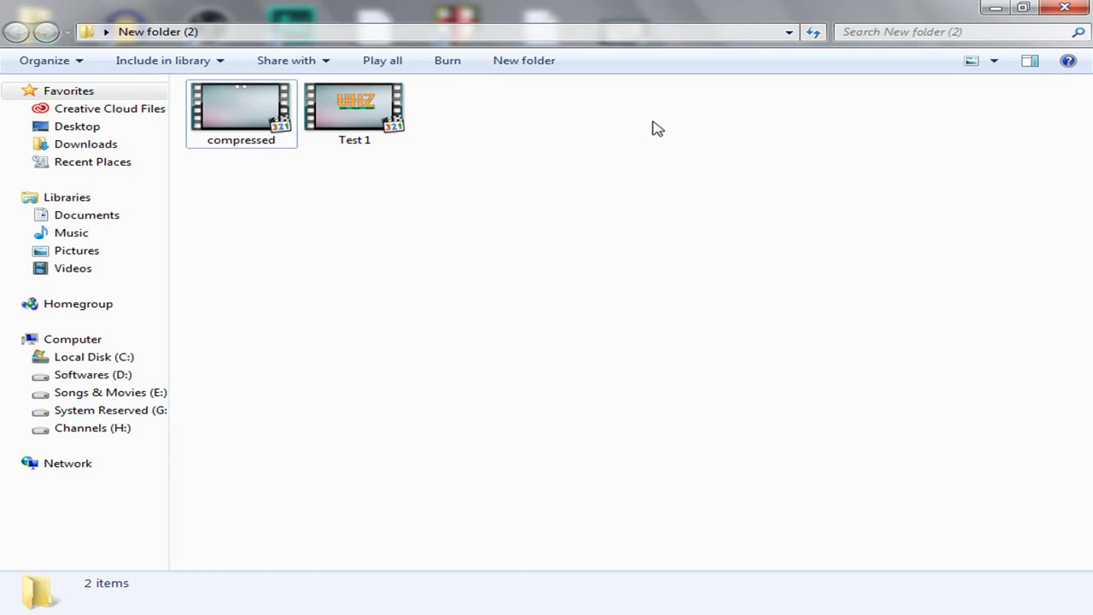